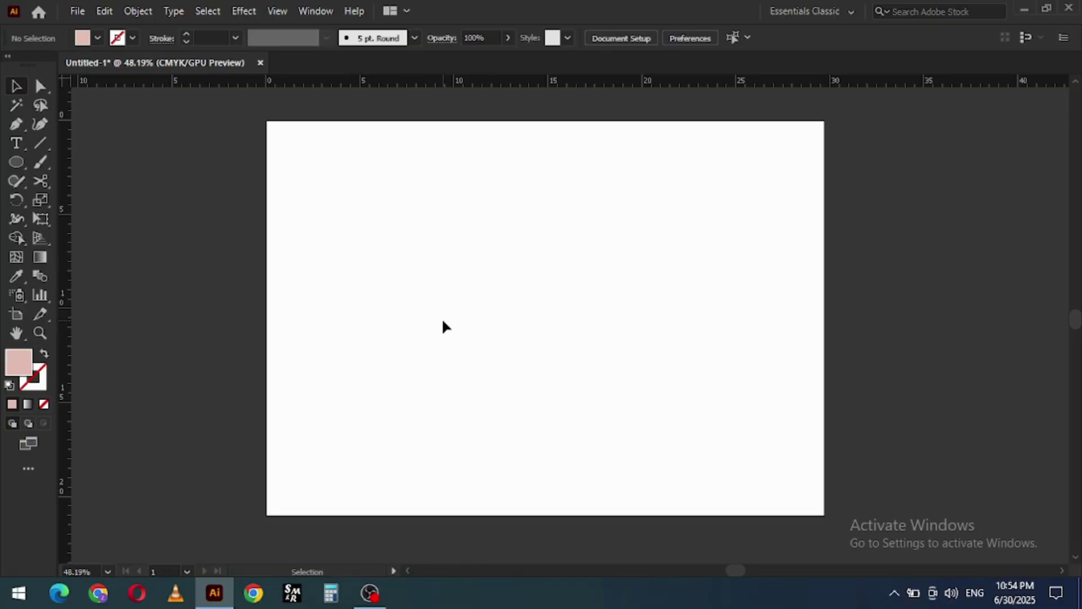
Review the presets and settings for a new document, and close the dialog without creating one
click(77, 11)
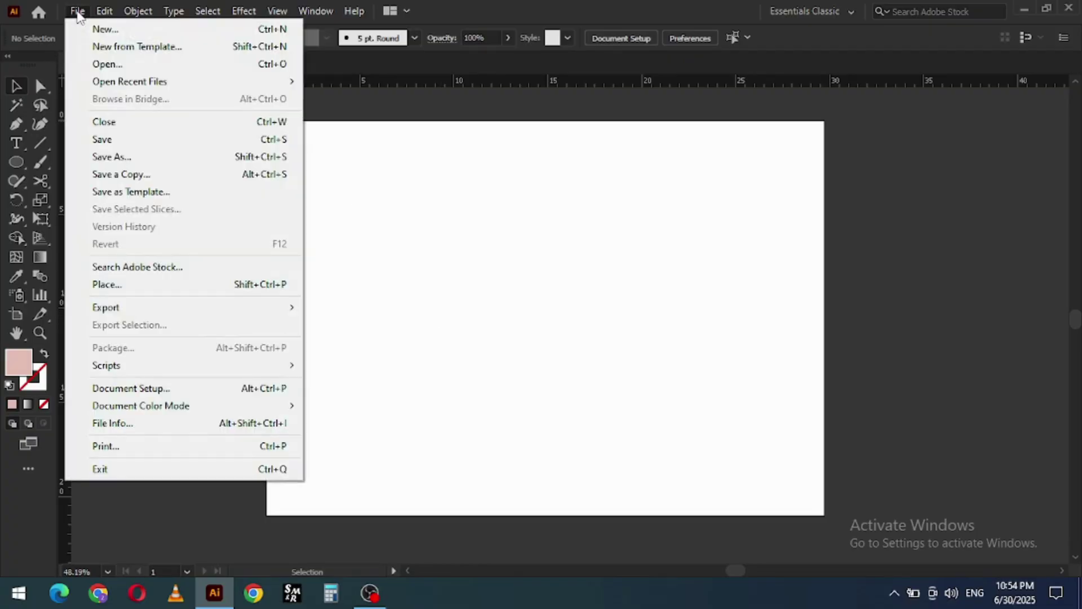
click(101, 29)
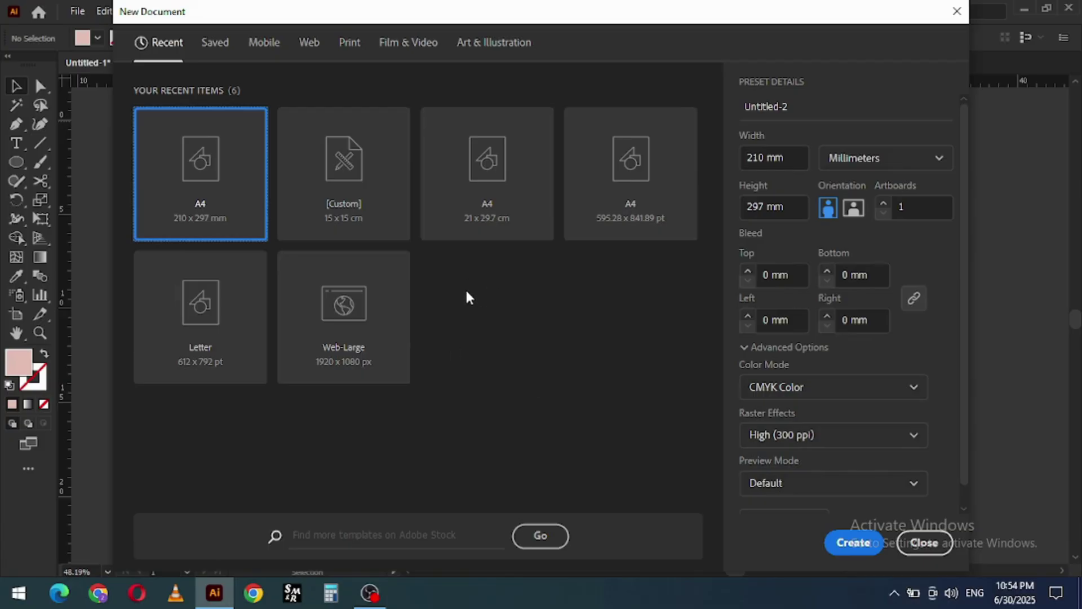
click(924, 543)
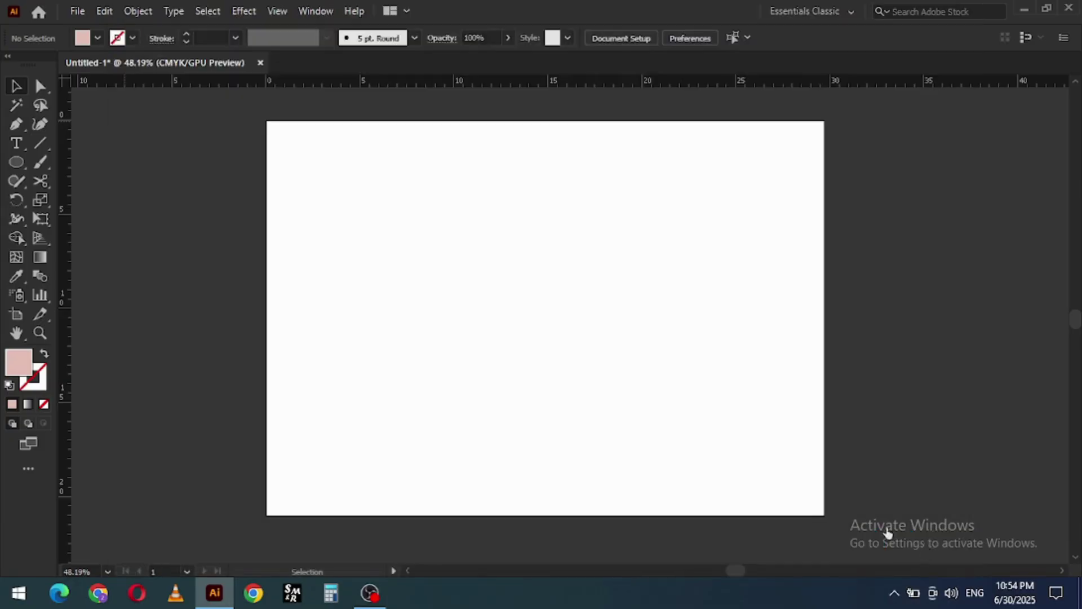
Create a new document from the Banner Ads.ait template in the Blank Templates folder
click(77, 11)
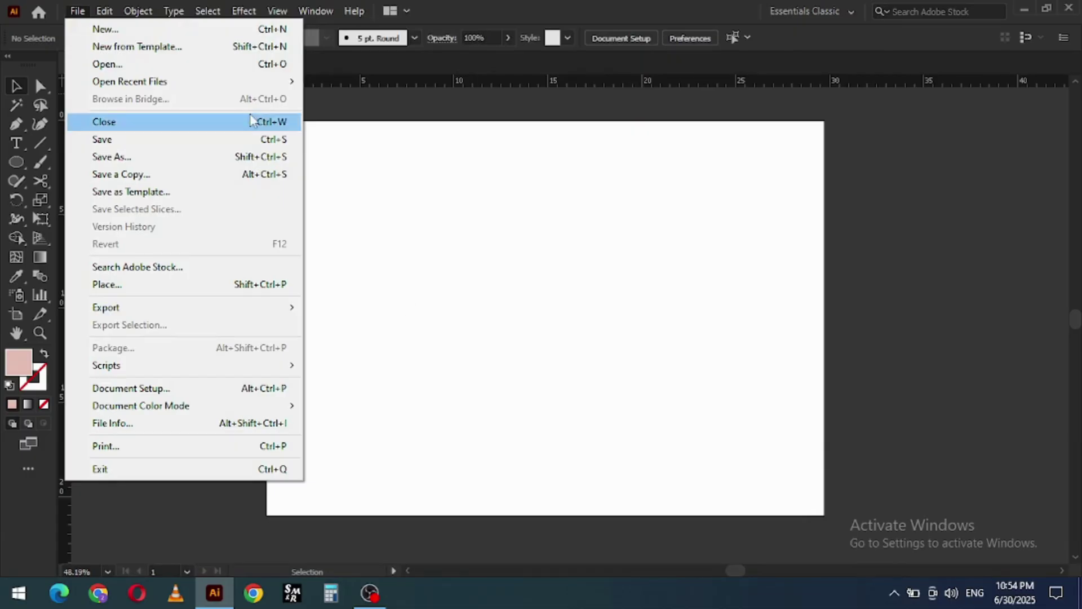
click(178, 52)
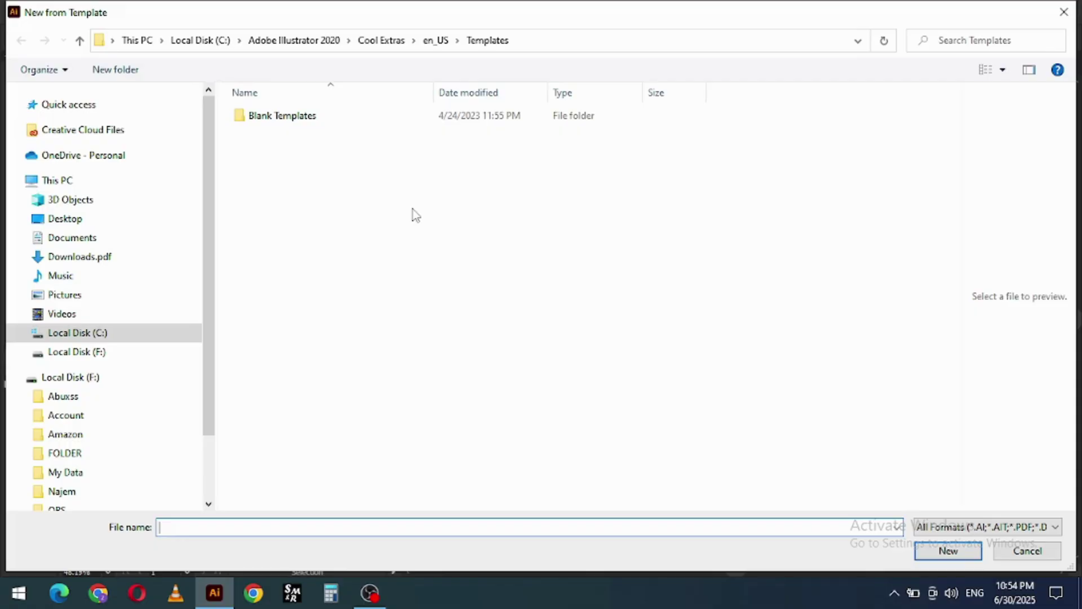
click(313, 119)
double_click(313, 119)
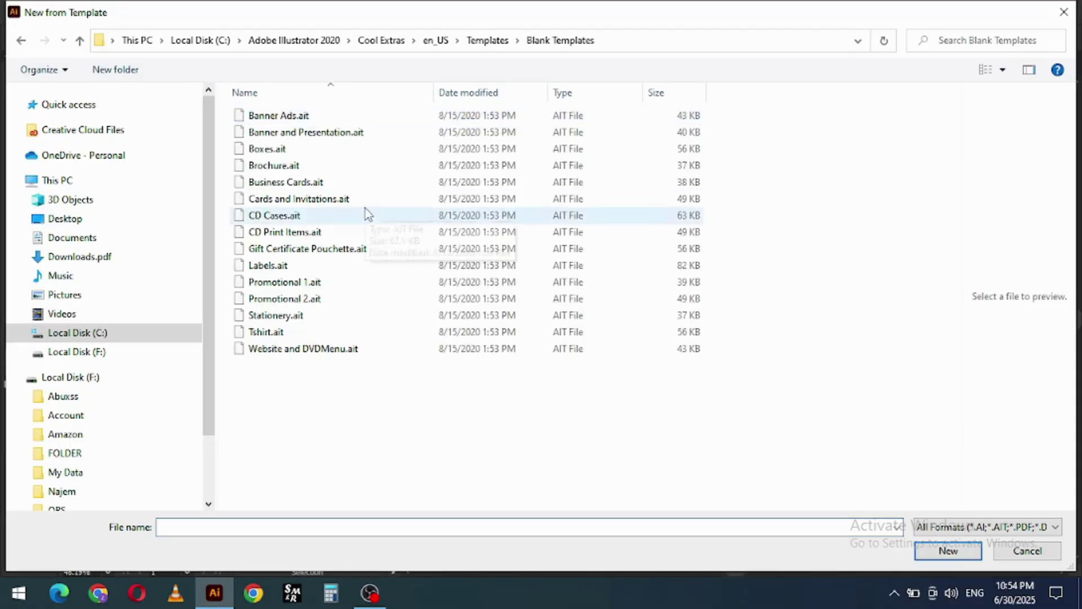
ctrl+scroll(310, 118, up, 3)
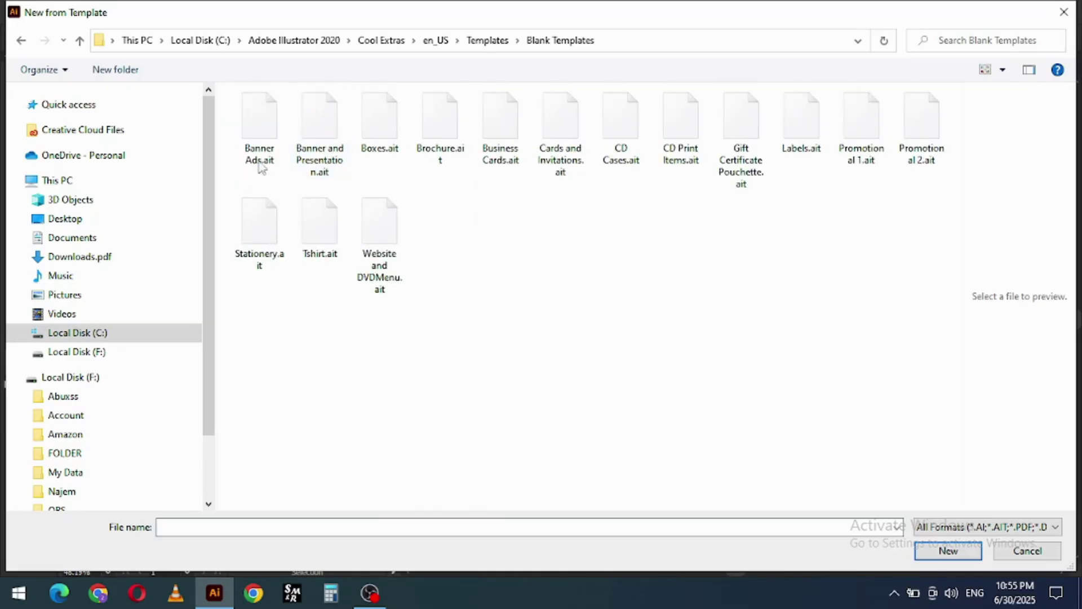
click(258, 112)
key(Return)
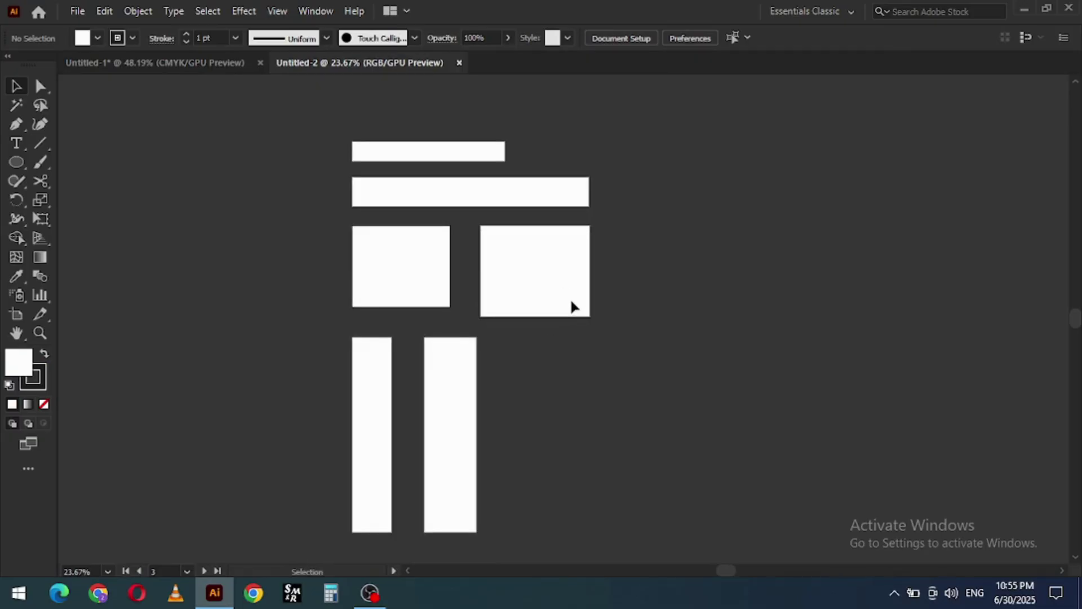
Open the image Free Adobe Illustrator Course-Class 12 .jpg from the Downloads folder
click(77, 12)
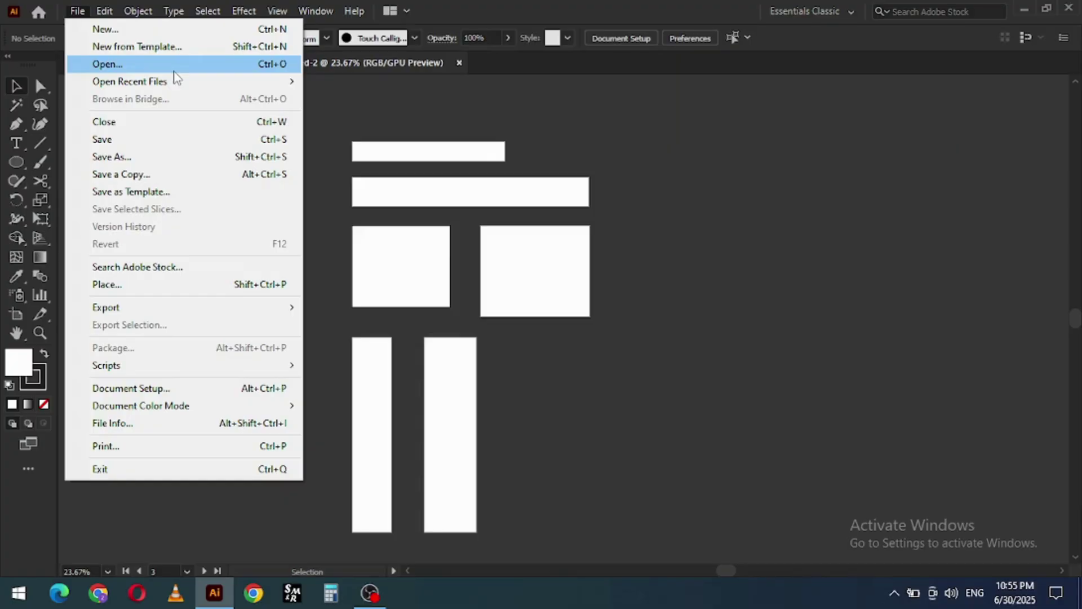
click(174, 70)
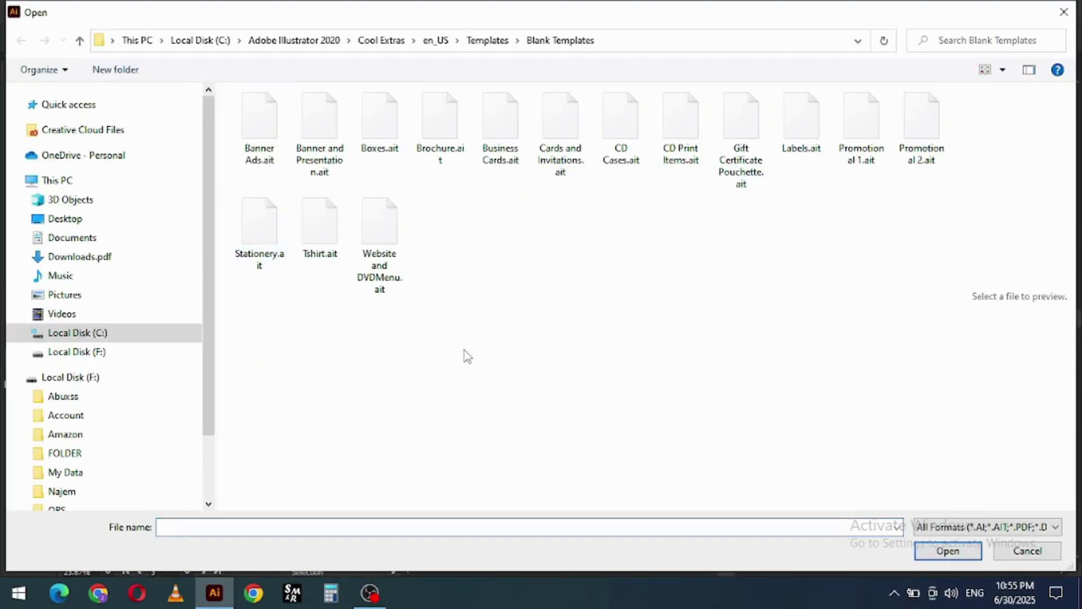
click(83, 258)
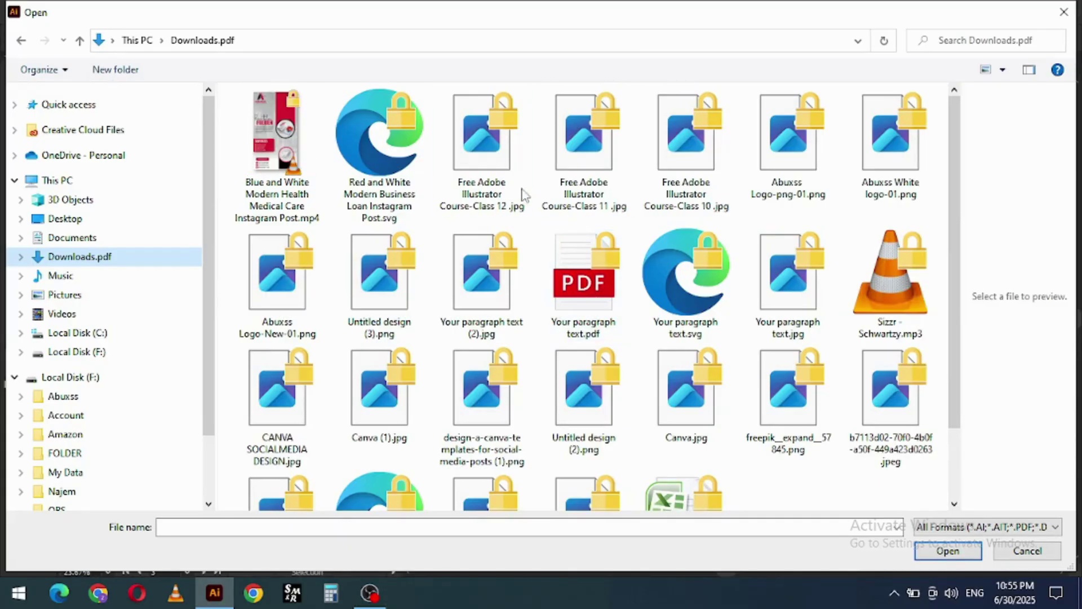
double_click(504, 169)
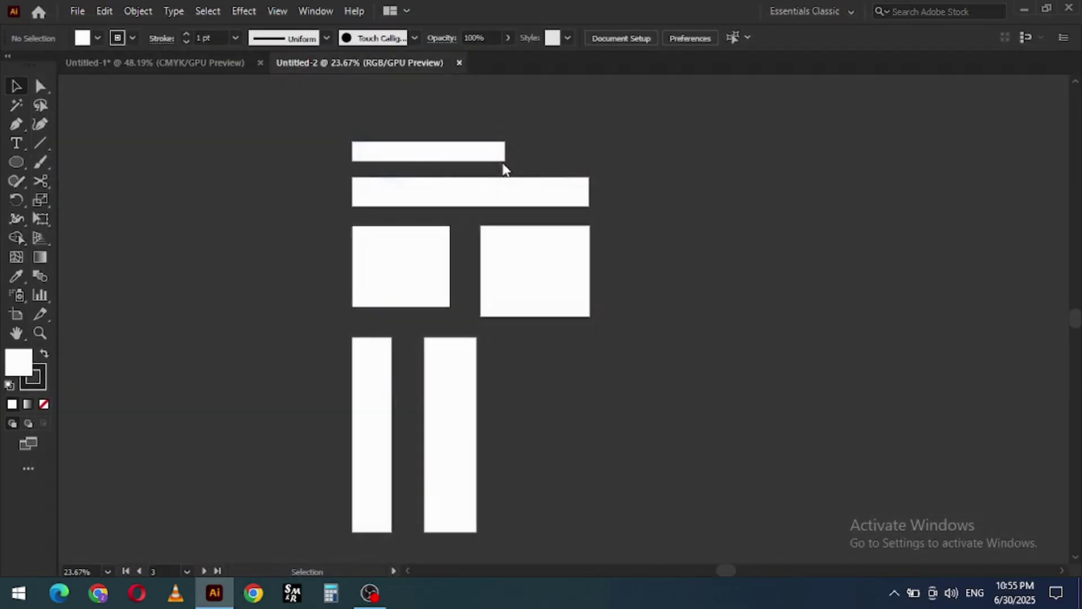
scroll(483, 280, down, 5)
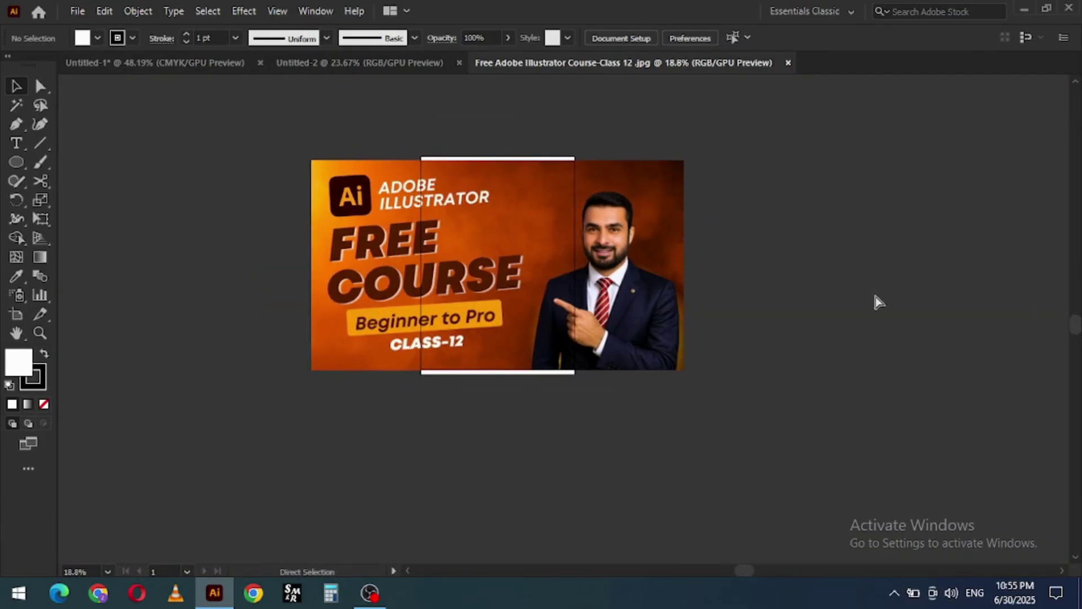
Show the rulers and delete the course thumbnail image from the artboard
key(ctrl+r)
scroll(718, 290, down, 1)
scroll(719, 290, up, 2)
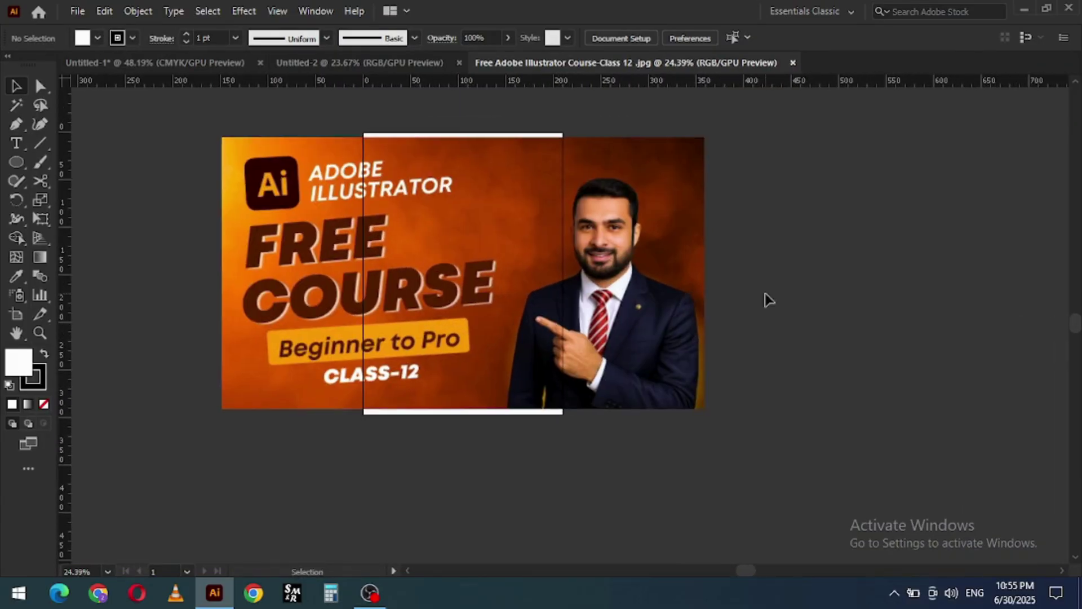
key(v)
click(618, 276)
key(Delete)
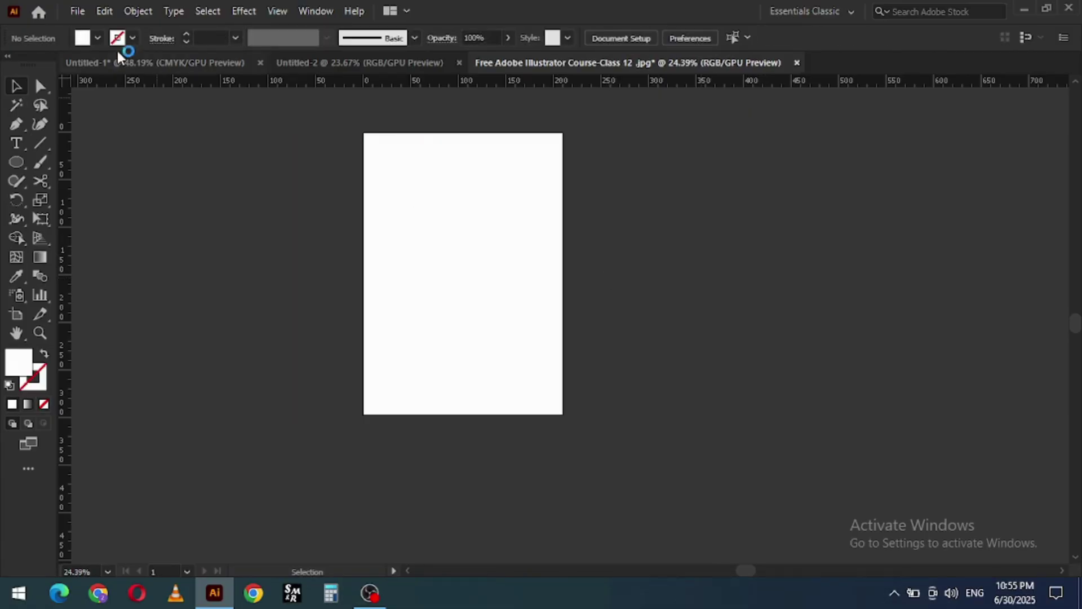
Try to open the recent file whose name starts with b99cd30c, and dismiss the alert
click(78, 10)
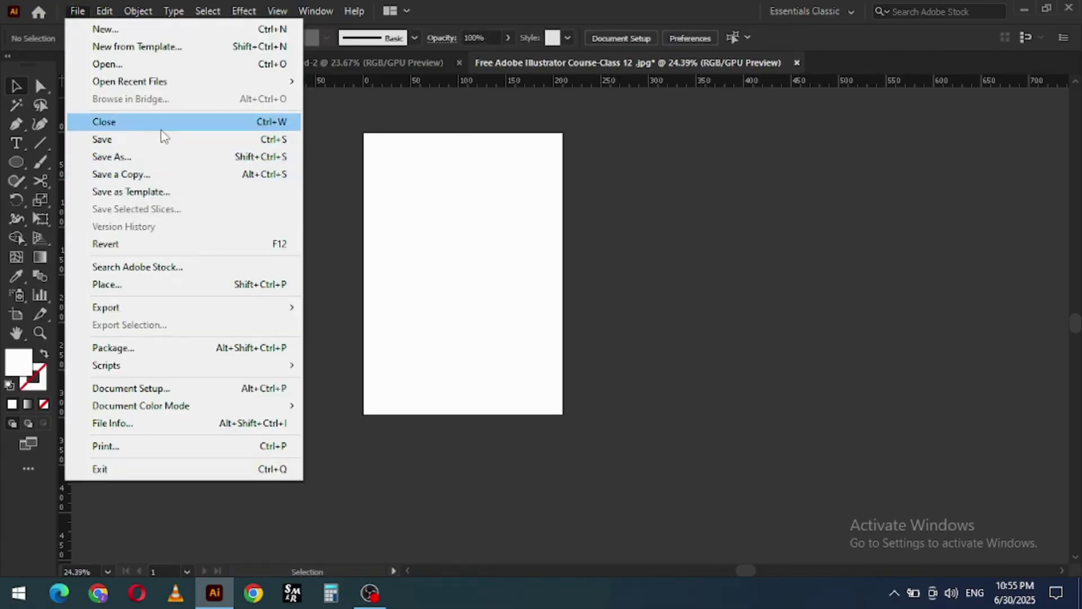
mouse_move(202, 88)
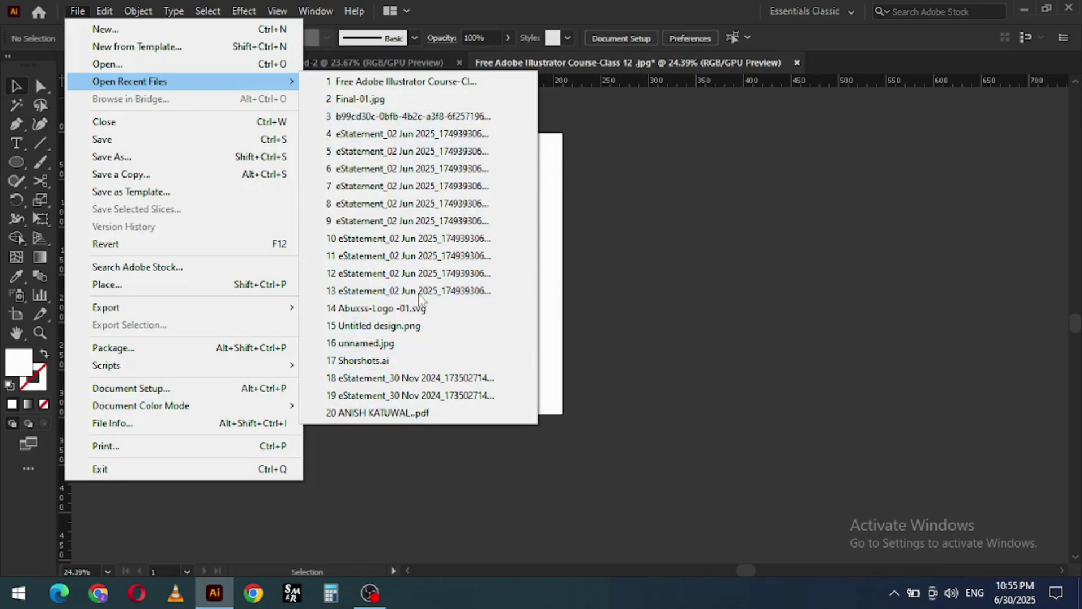
click(427, 120)
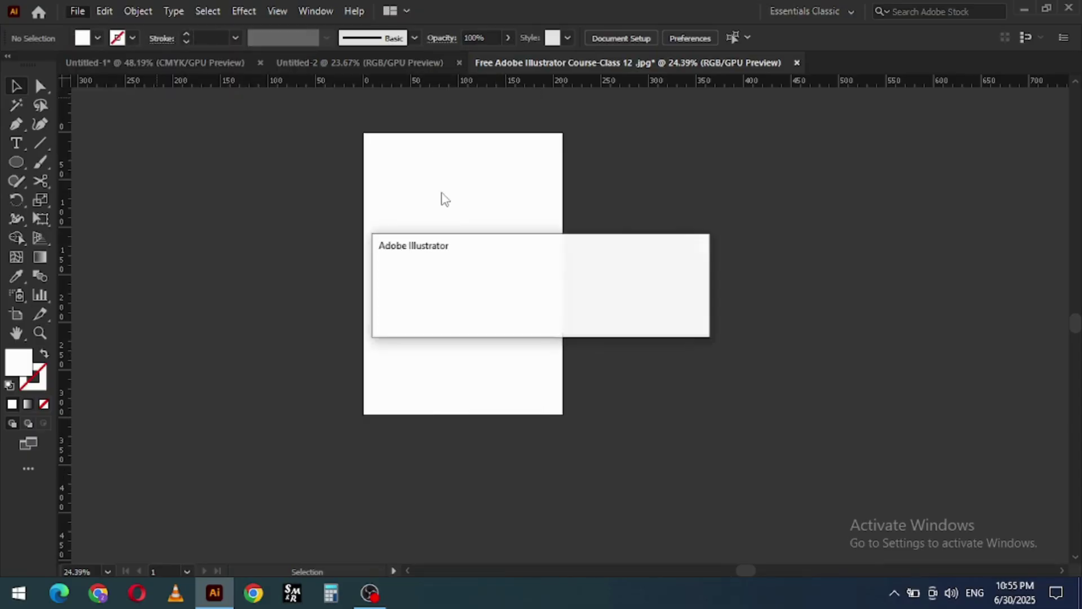
key(Return)
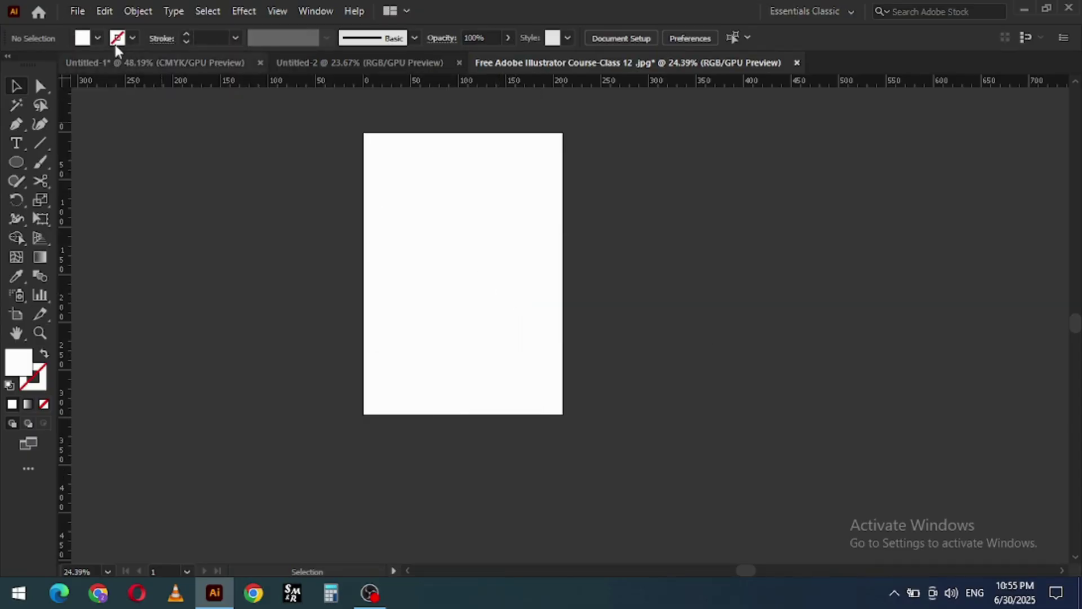
Open the recent file Abuxss-Logo -01.svg and accept the import warning
click(77, 11)
mouse_move(169, 81)
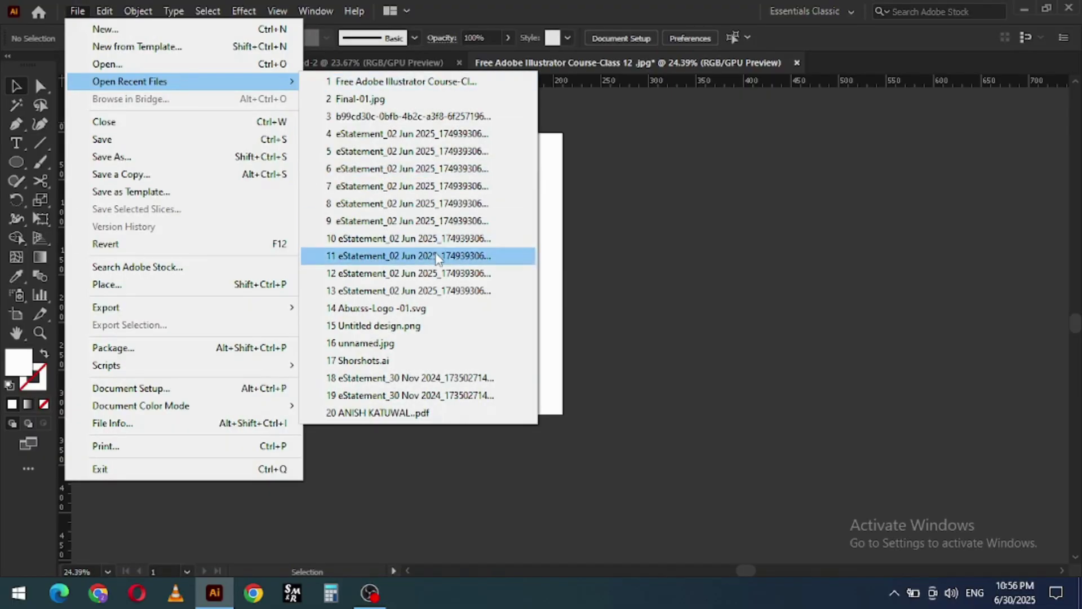
click(388, 309)
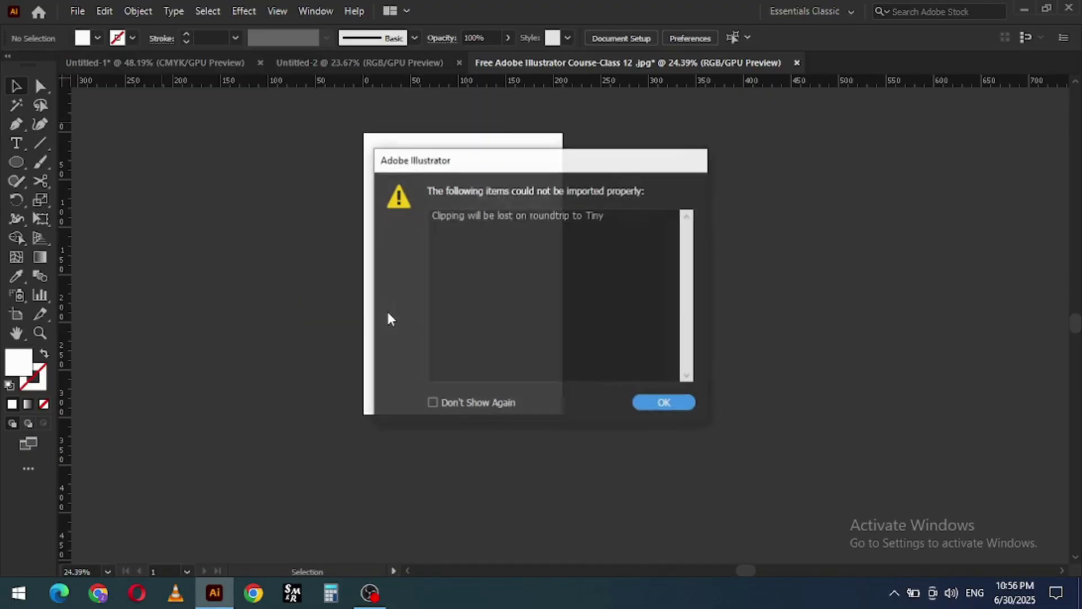
click(656, 402)
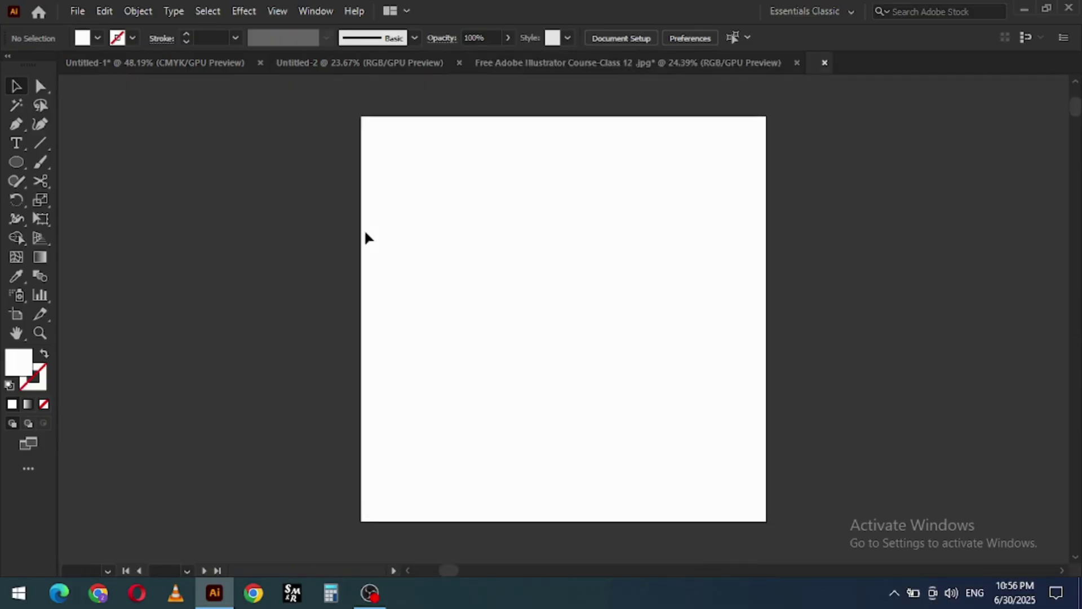
drag(512, 237, 471, 319)
click(563, 194)
key(ctrl+z)
key(ctrl+z)
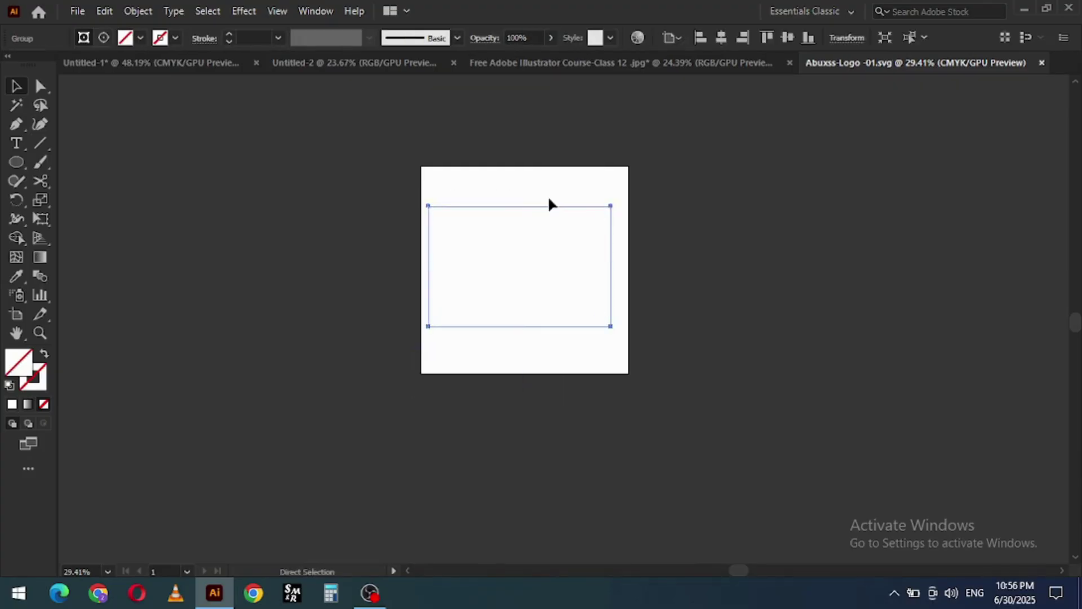
click(309, 196)
Close the Abuxss-Logo -01.svg document
click(79, 11)
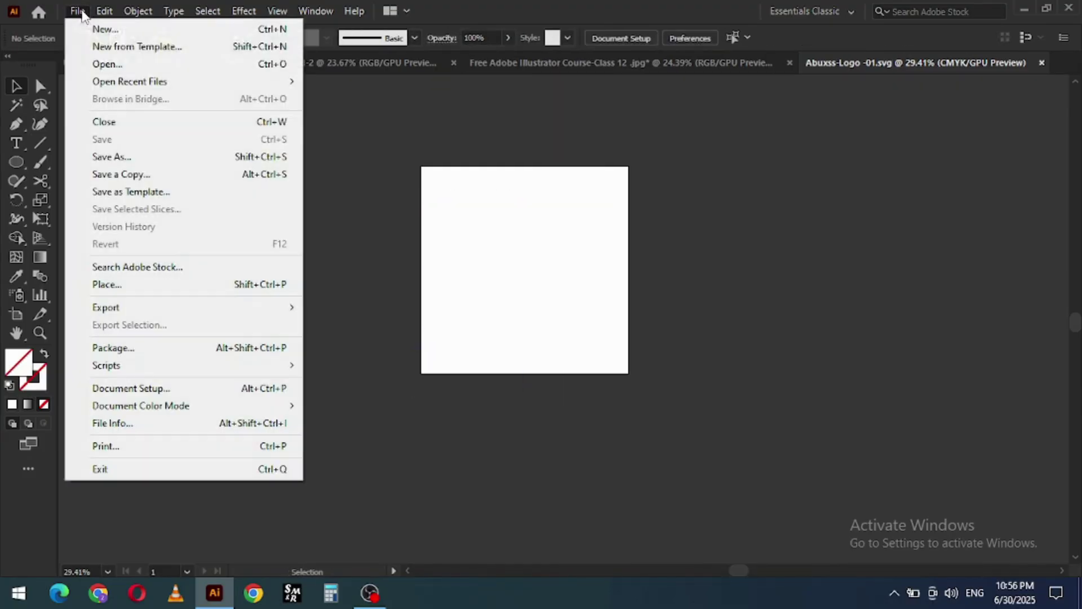
mouse_move(189, 87)
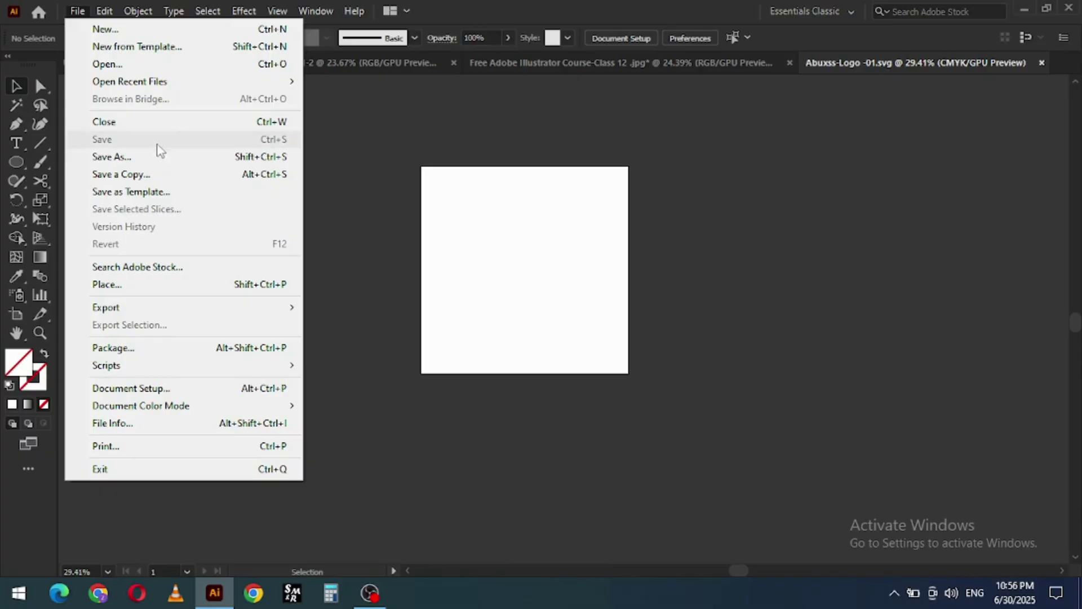
click(211, 124)
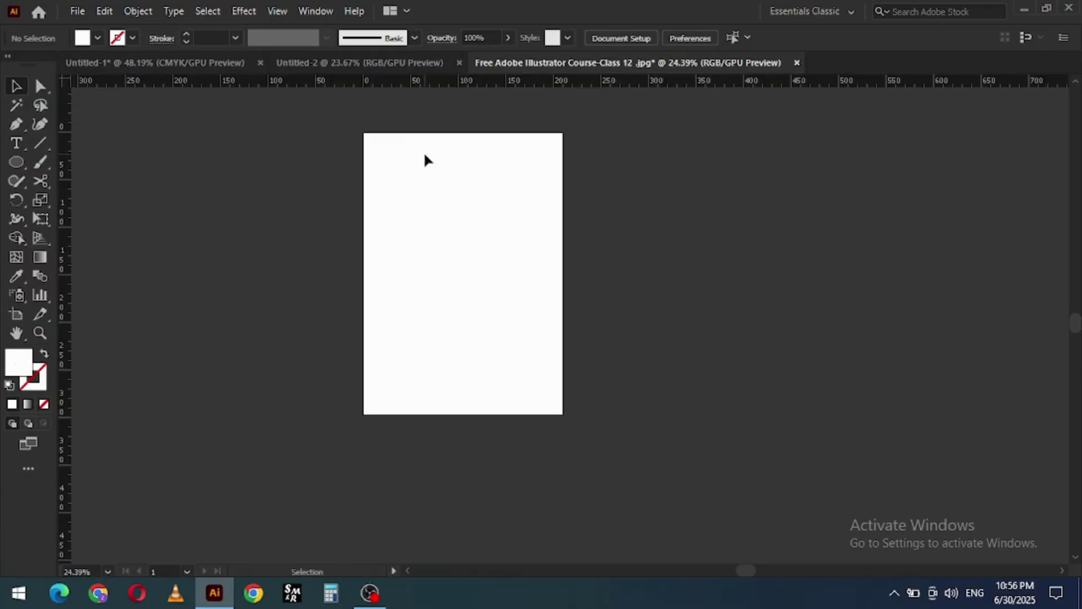
View the save options for the course image document and cancel without saving
click(74, 12)
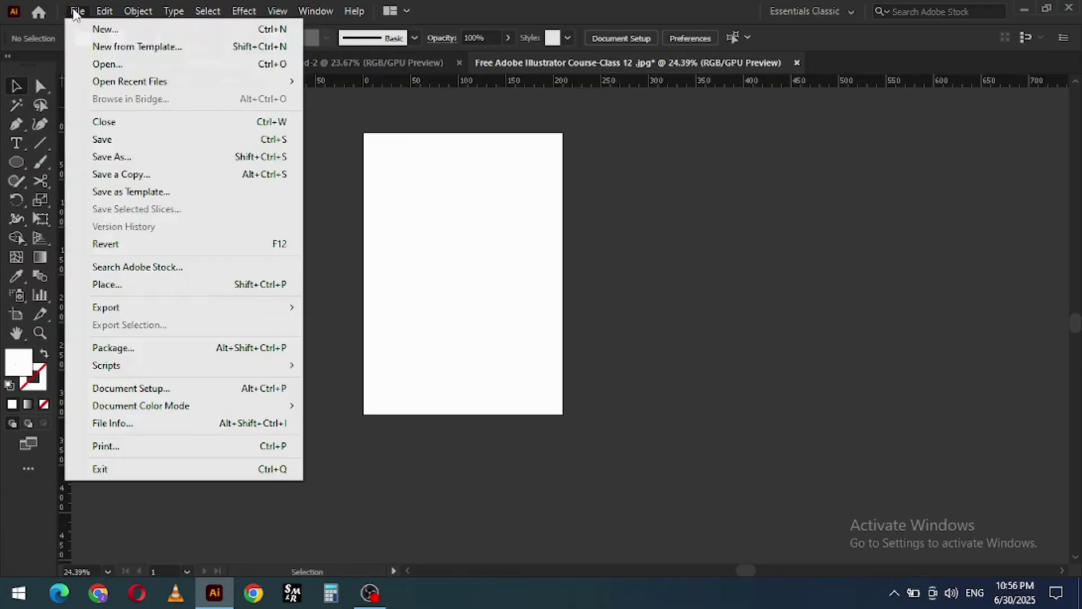
click(151, 140)
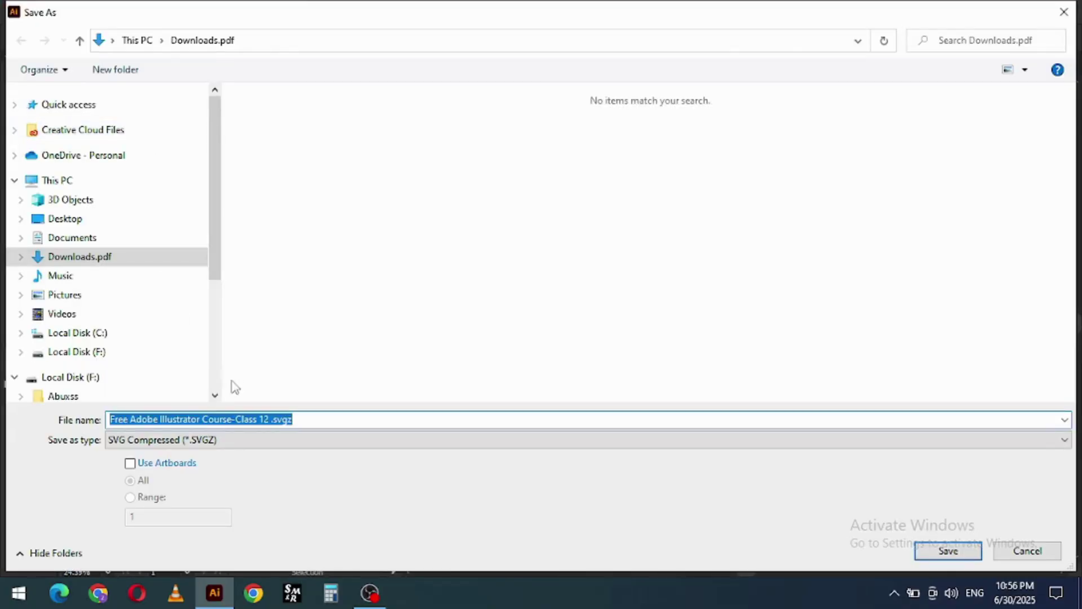
key(Escape)
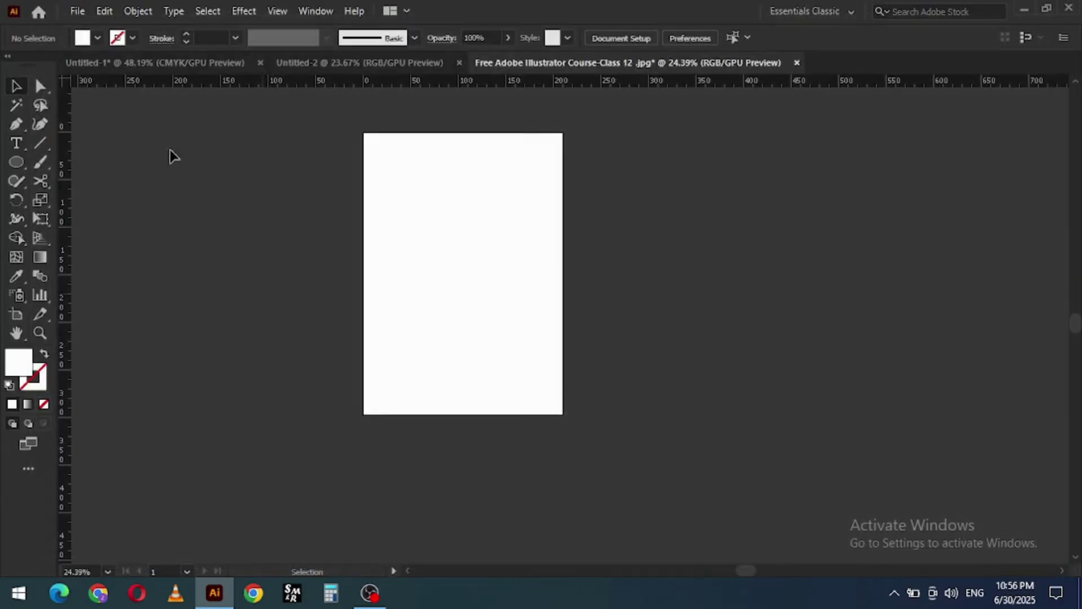
Revert the course image document to its saved version, discarding the current changes
click(77, 11)
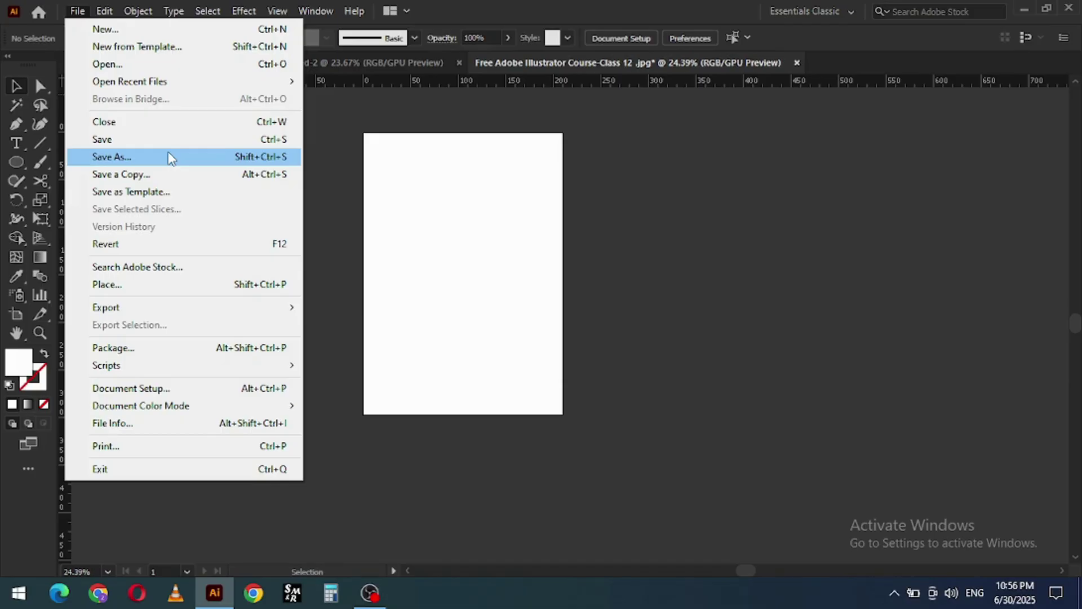
click(283, 163)
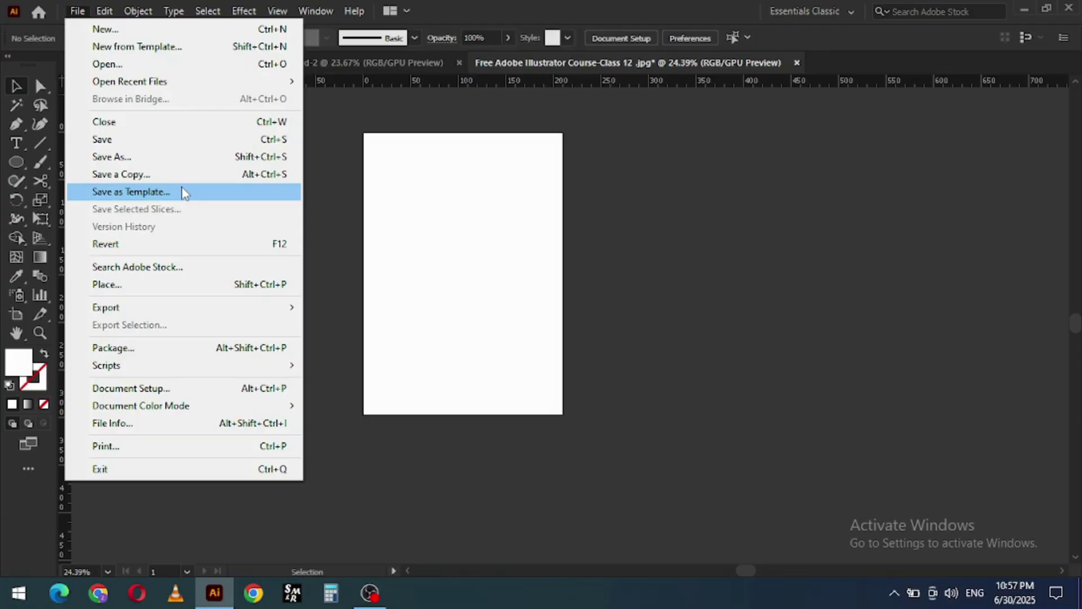
click(173, 248)
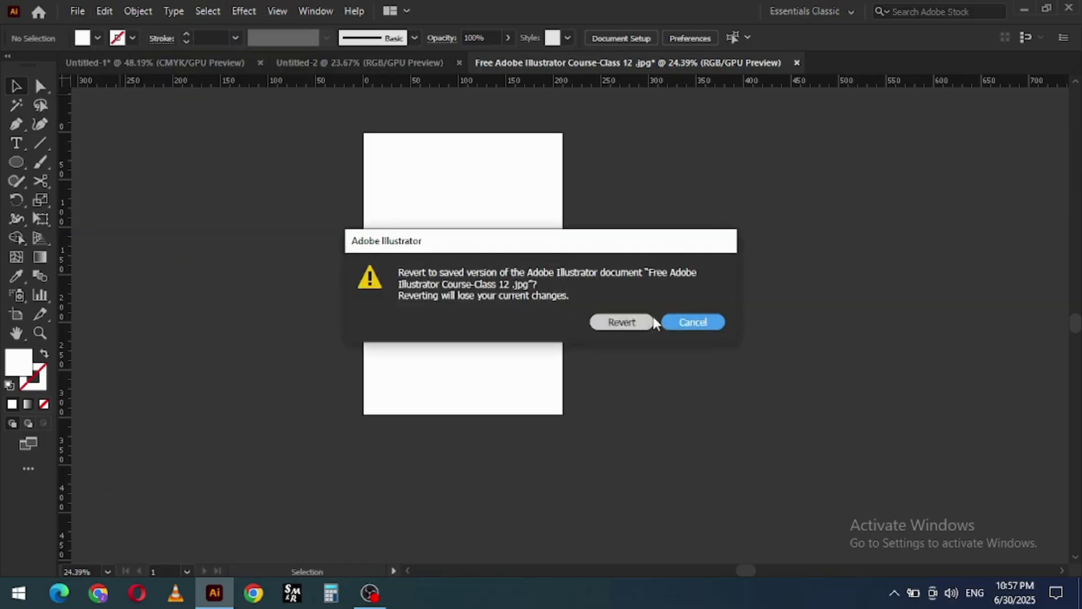
click(618, 322)
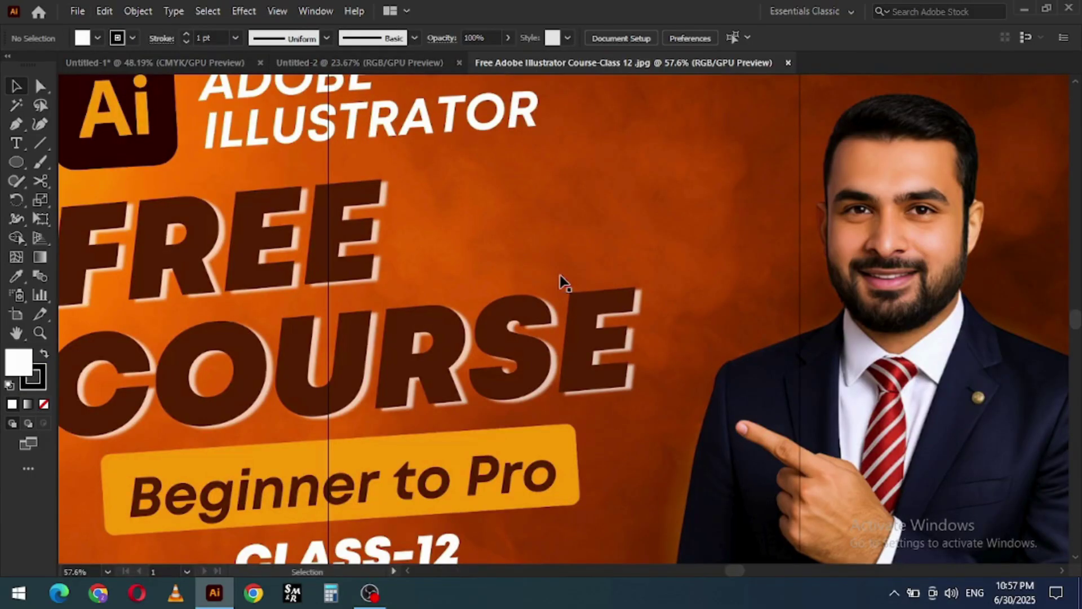
scroll(687, 250, up, 2)
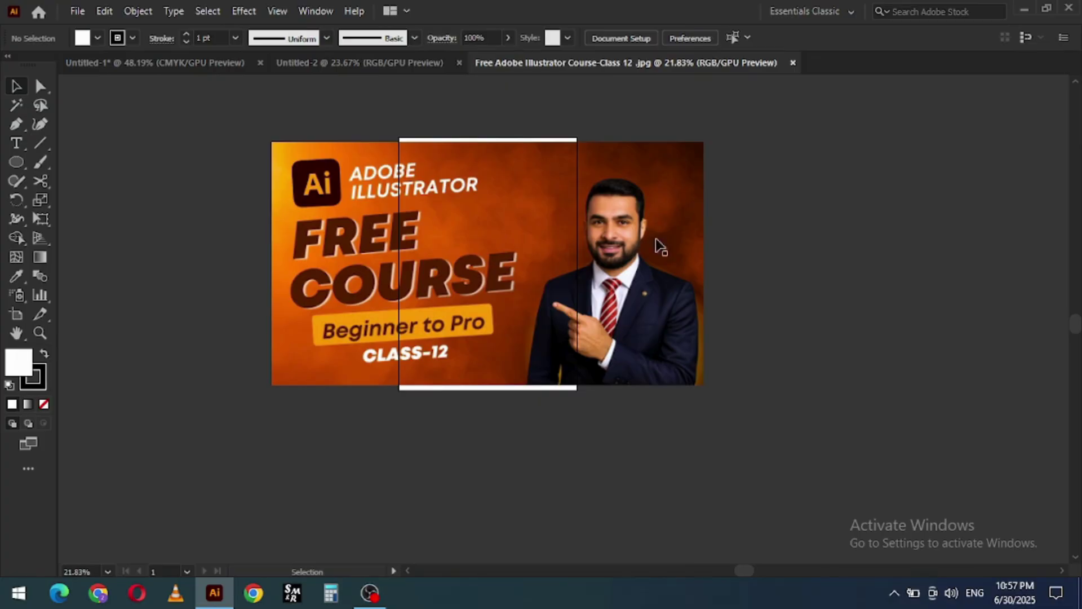
Place Free Adobe Illustrator Course-Class 12 .jpg beside the existing course image and delete the placed copy
click(77, 12)
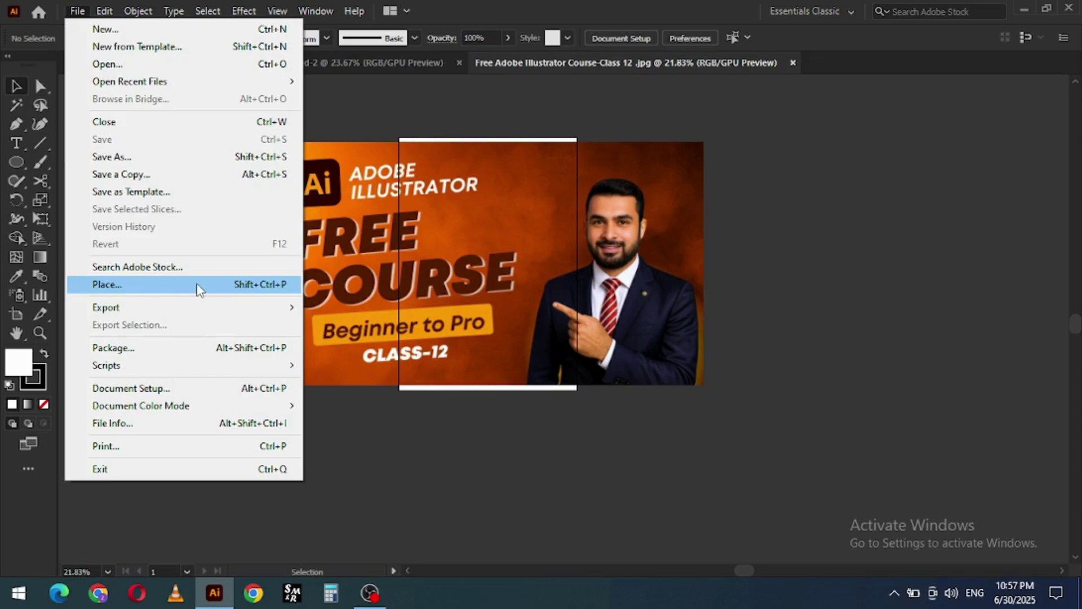
click(130, 285)
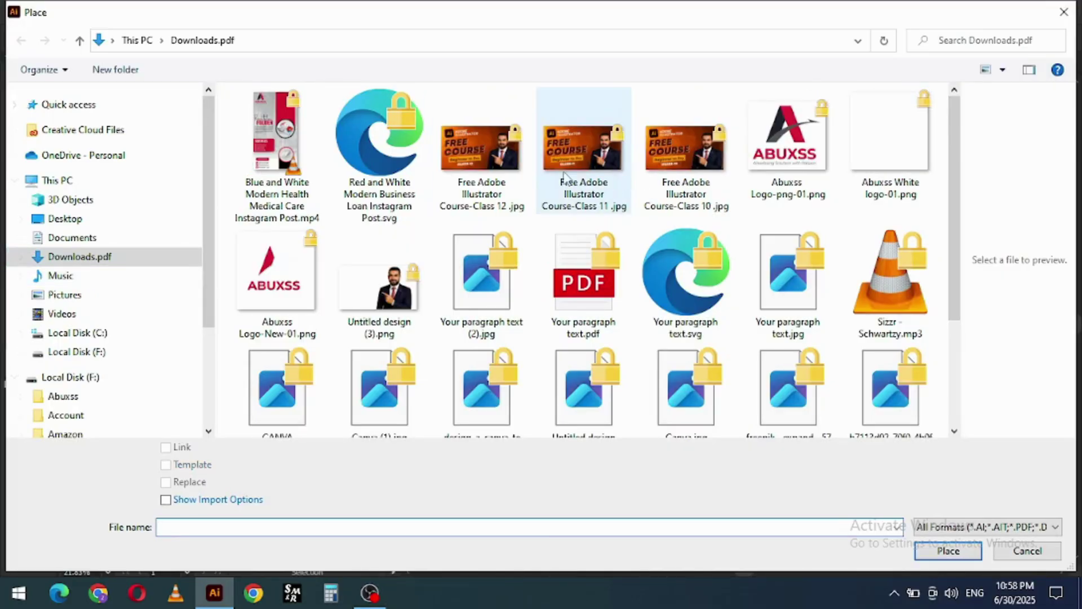
double_click(476, 159)
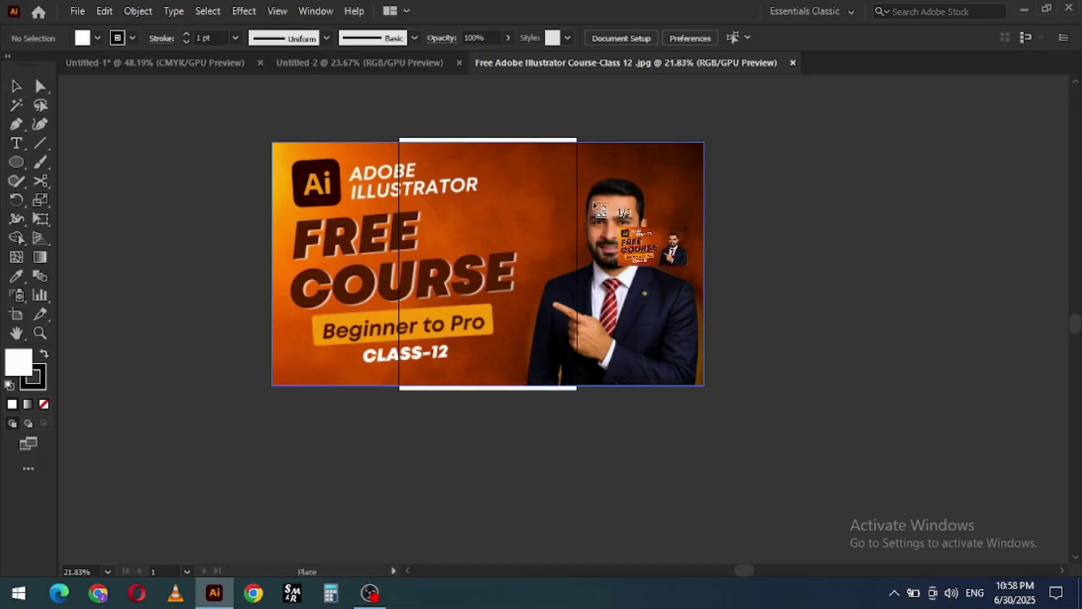
click(767, 194)
key(Delete)
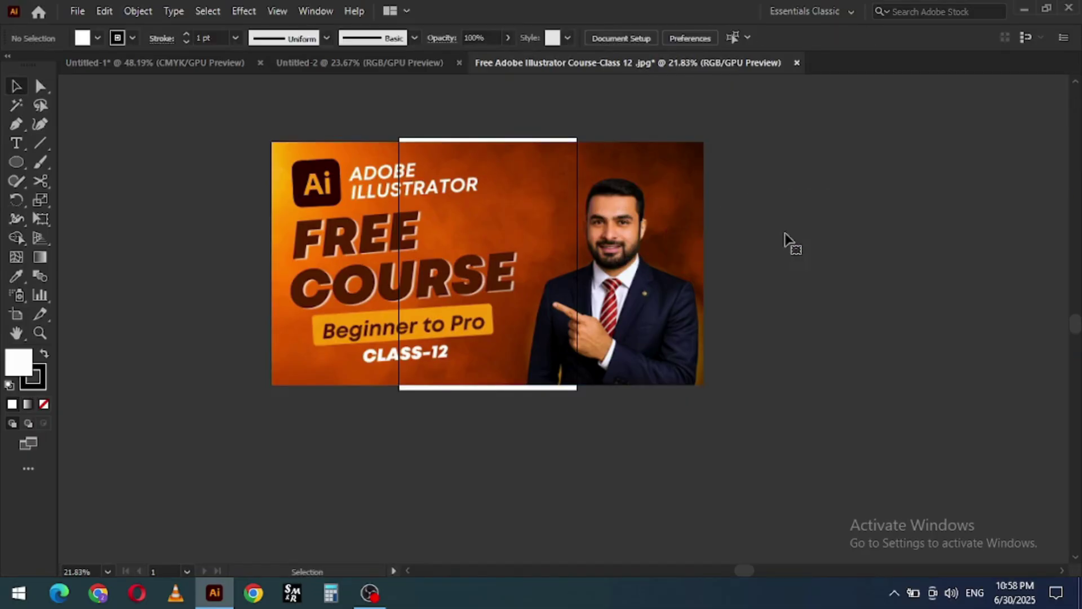
click(574, 260)
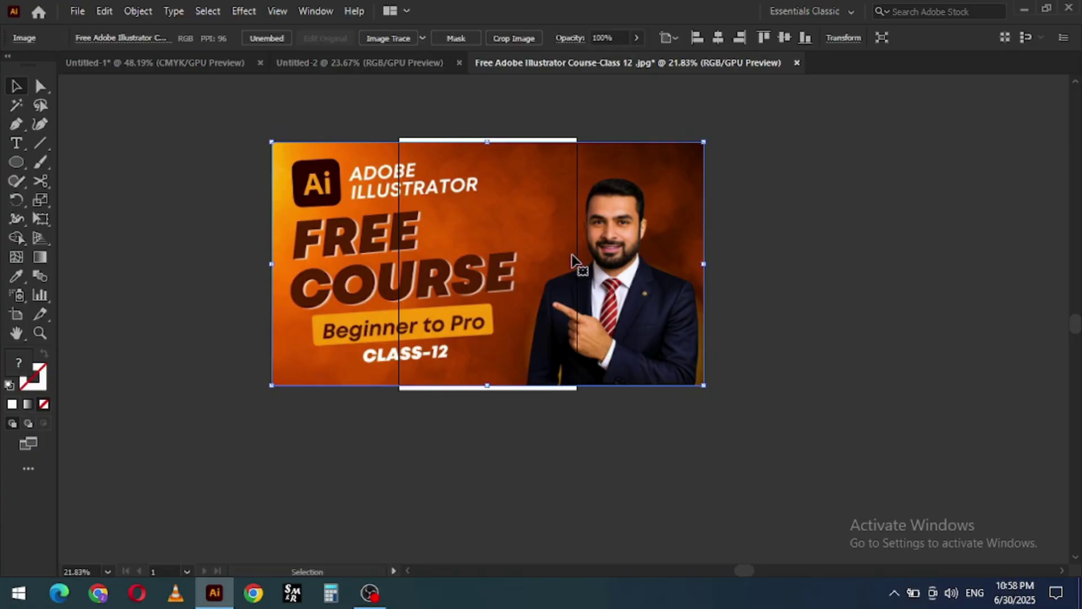
key(a)
key(ctrl+o)
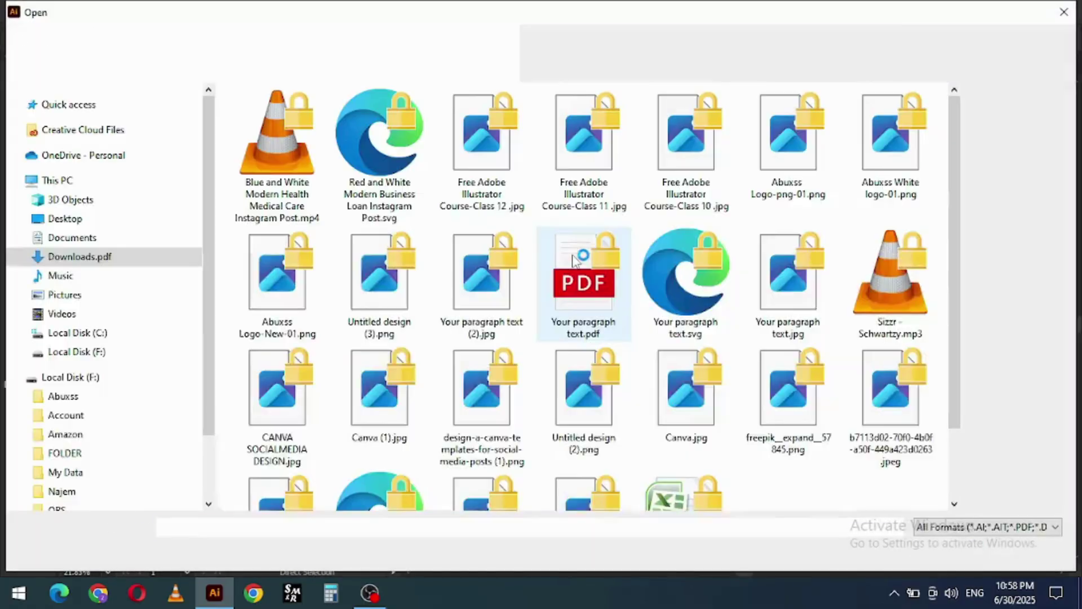
key(Escape)
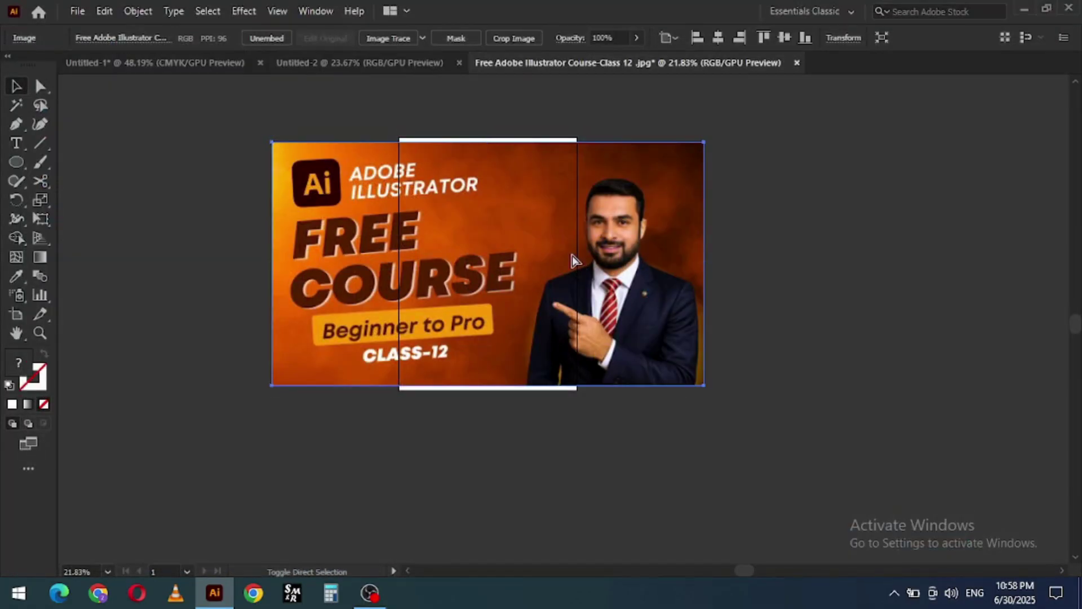
Place Free Adobe Illustrator Course-Class 11 .jpg as a linked file right of the Class 12 image and level it with that image
key(shift+ctrl+p)
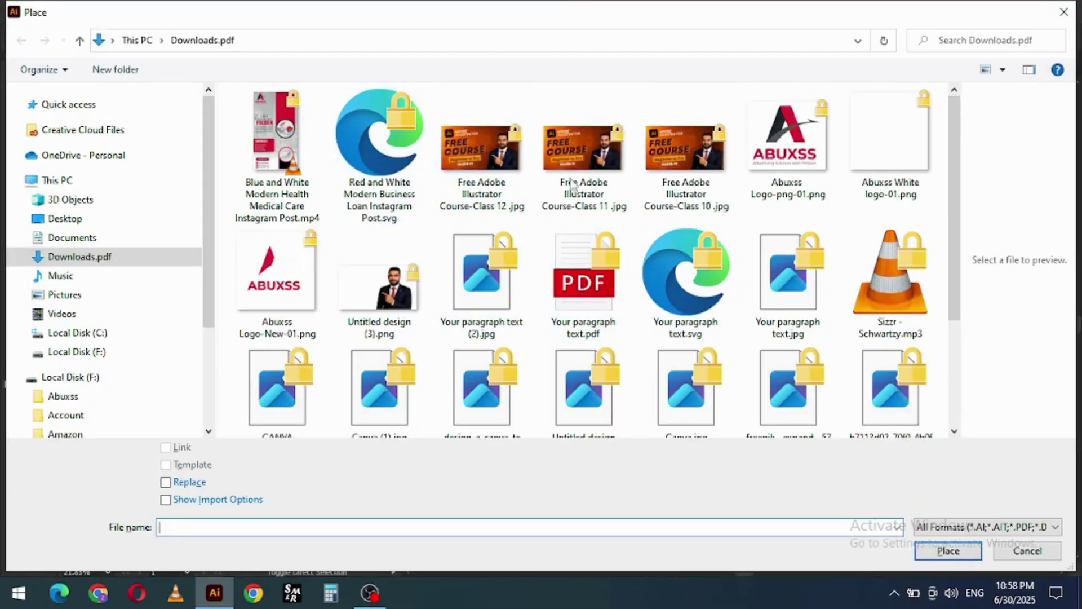
double_click(606, 184)
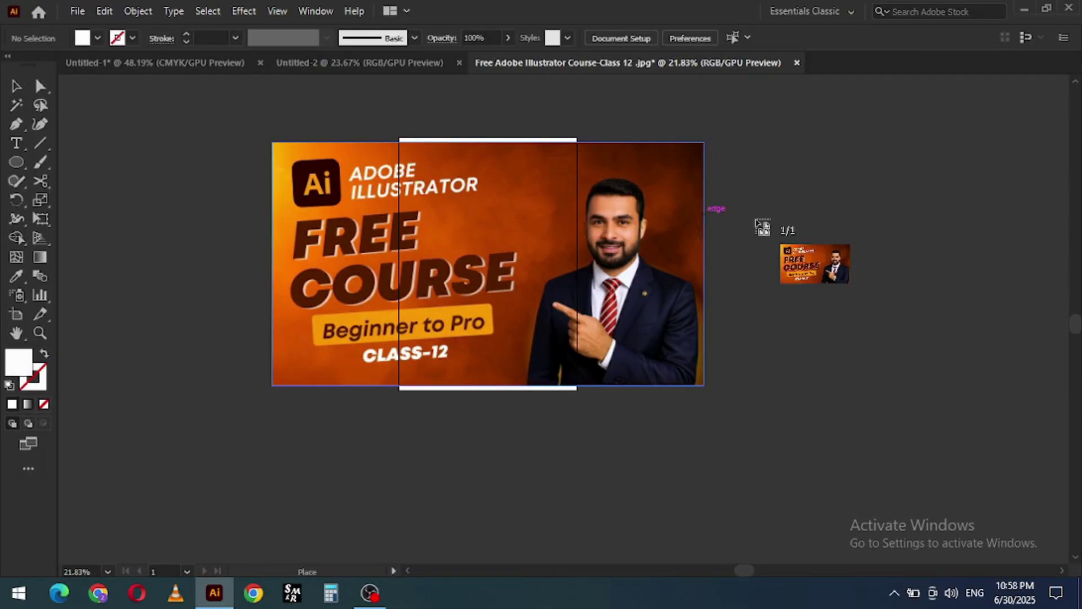
click(759, 209)
scroll(747, 199, down, 3)
scroll(731, 301, right, 5)
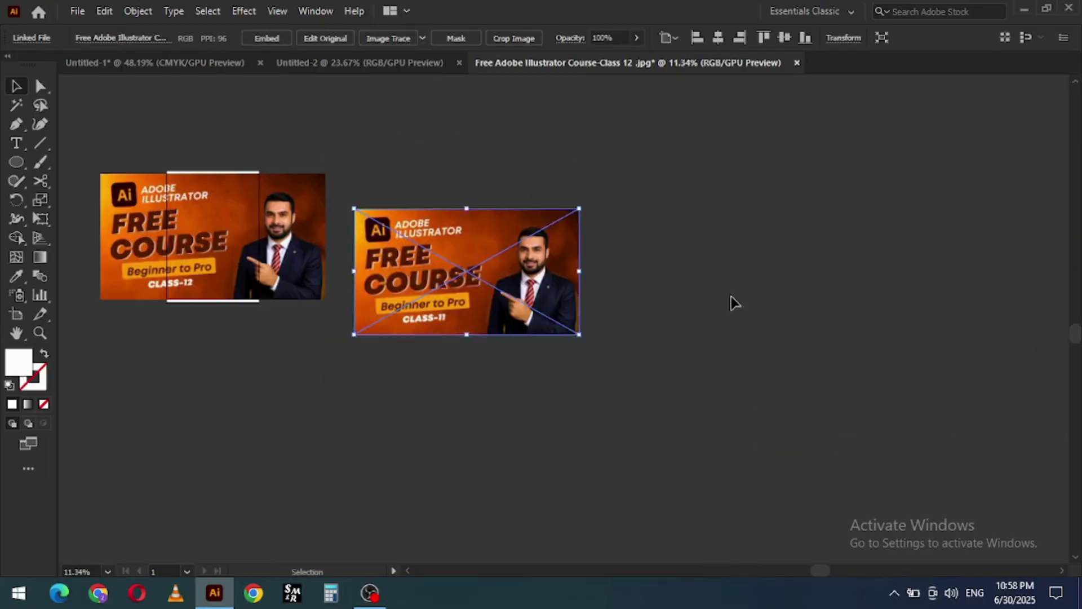
click(732, 301)
scroll(566, 265, up, 1)
drag(566, 265, 574, 223)
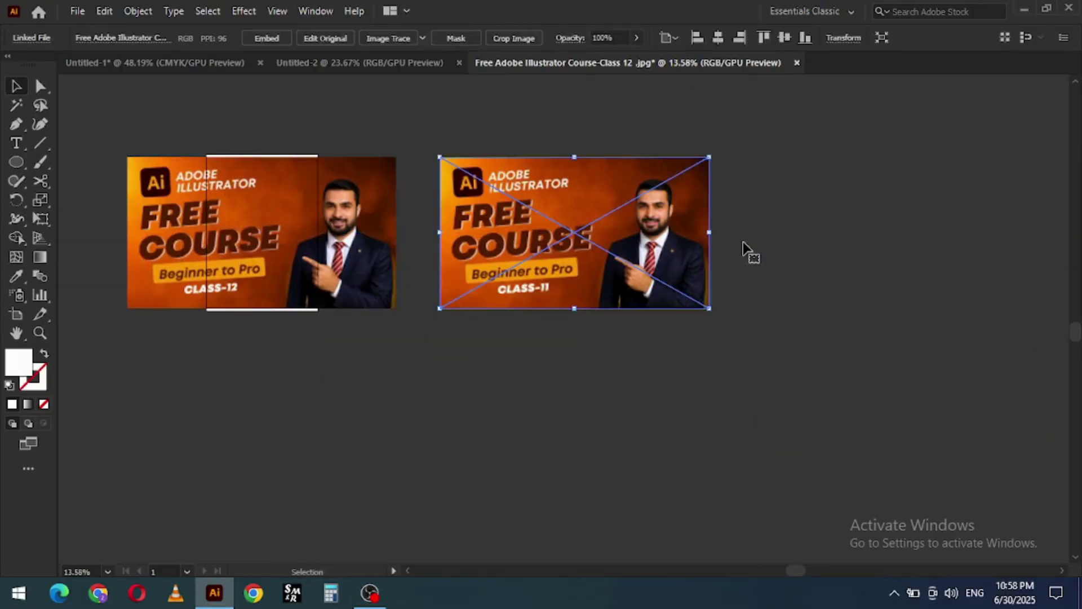
Embed the linked Class 11 image and undo the embedding
click(267, 38)
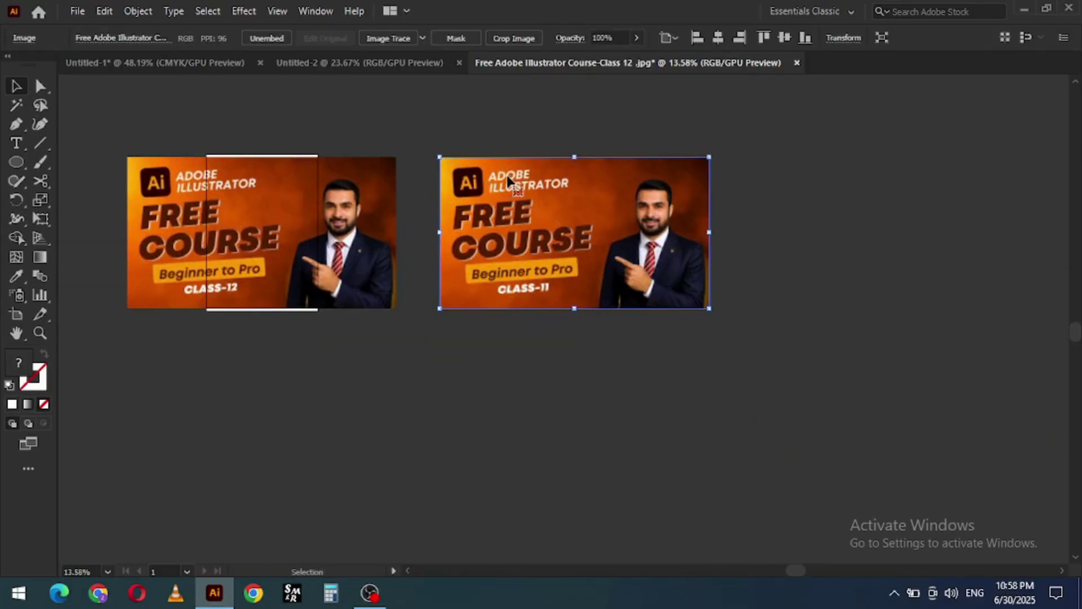
drag(549, 213, 611, 210)
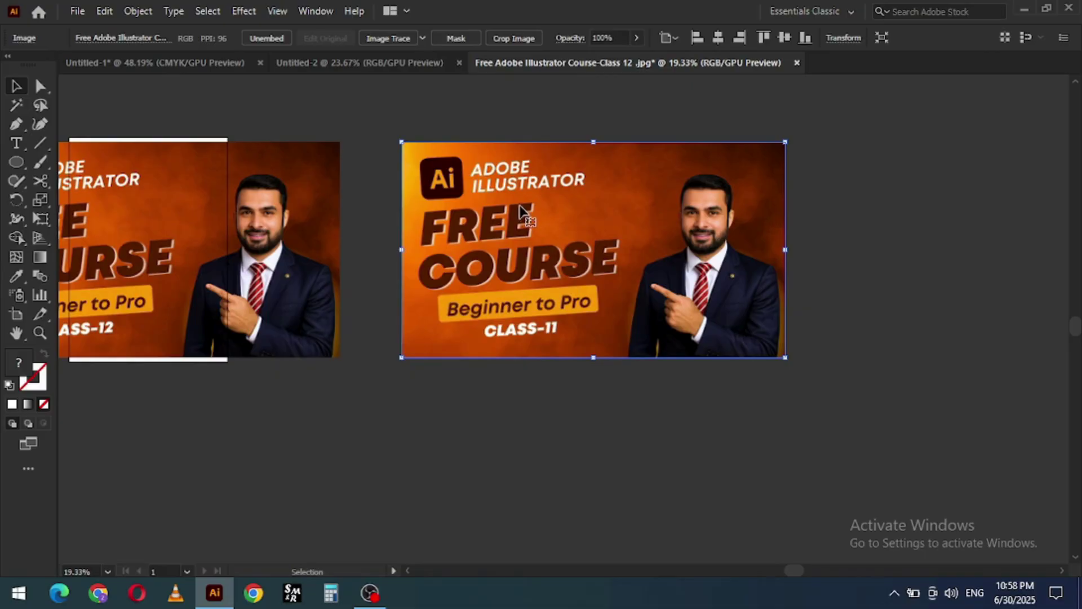
key(ctrl+z)
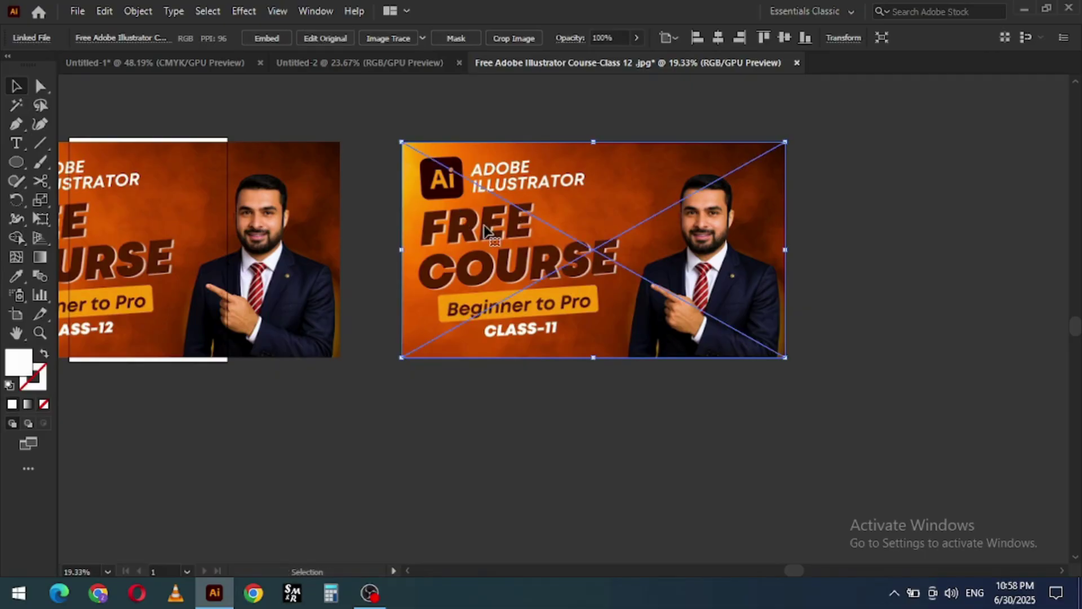
Flatten the Class 11 image's transparency using the High Resolution preset, with Convert All Text to Outlines and Anti-alias Rasters on, Preserve Overprints and Spot Colors off
drag(545, 228, 548, 236)
click(138, 11)
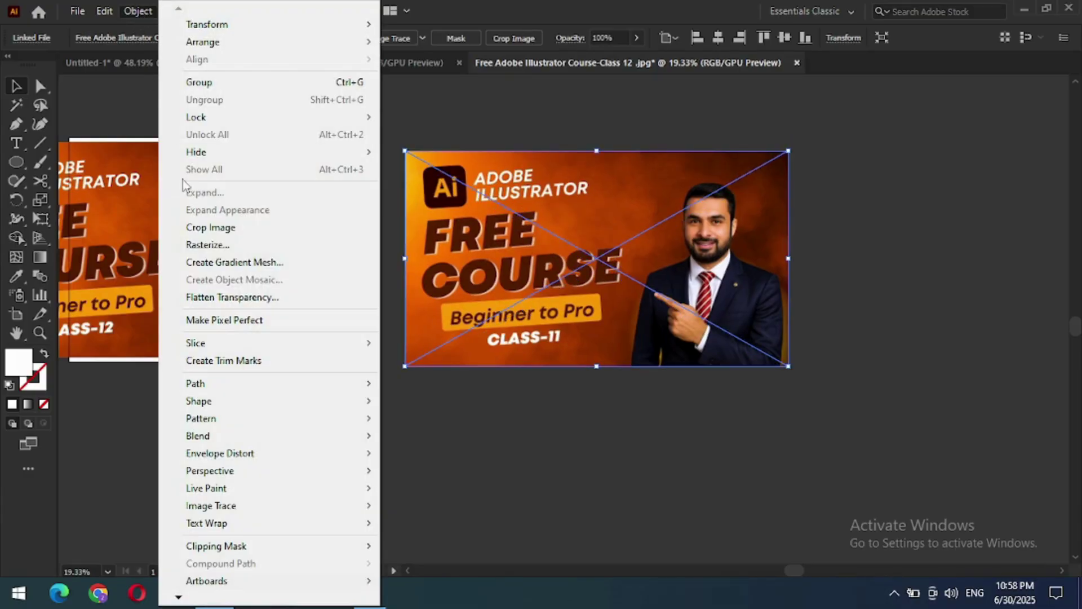
click(236, 299)
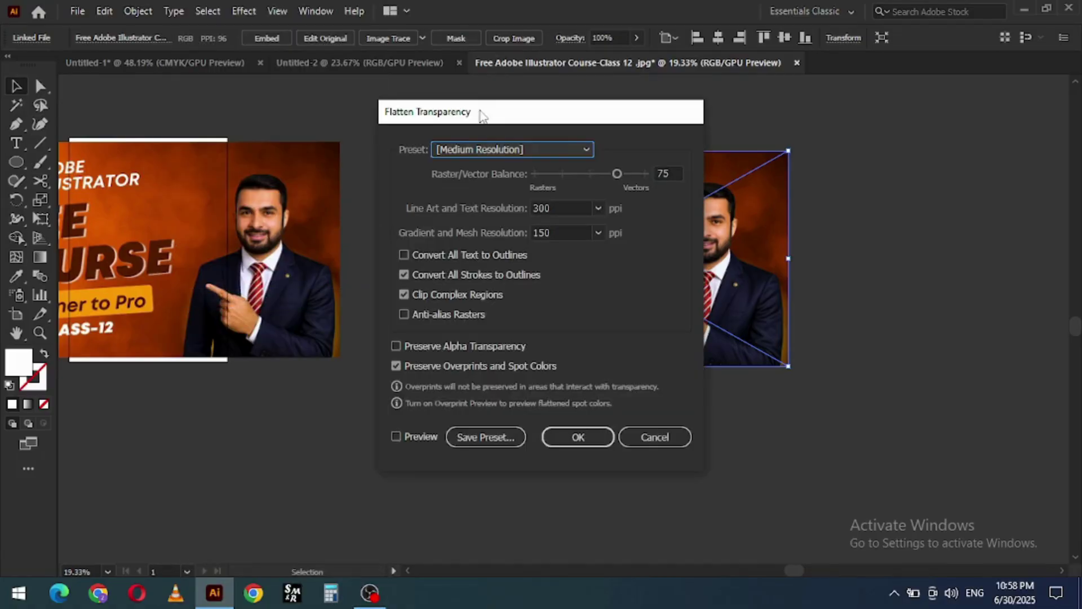
drag(482, 116, 217, 116)
click(263, 148)
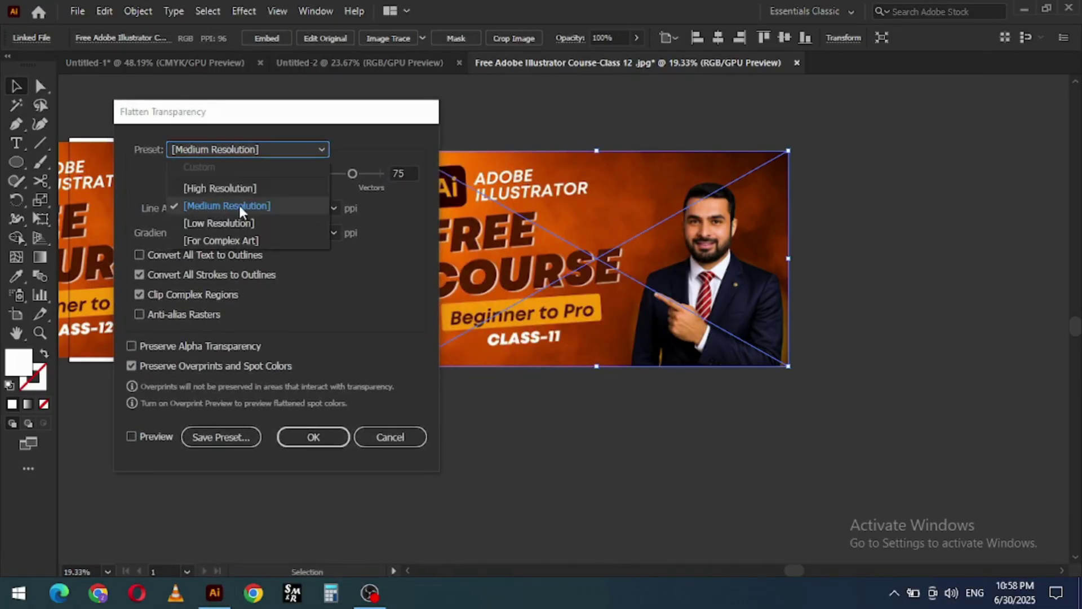
click(228, 186)
click(194, 253)
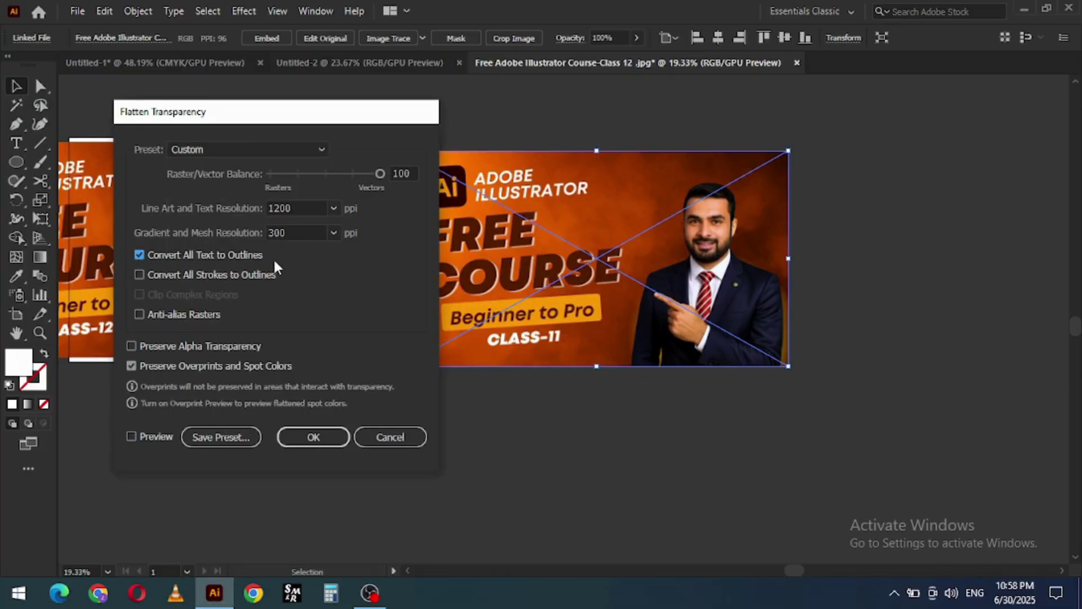
click(170, 315)
click(160, 366)
click(305, 441)
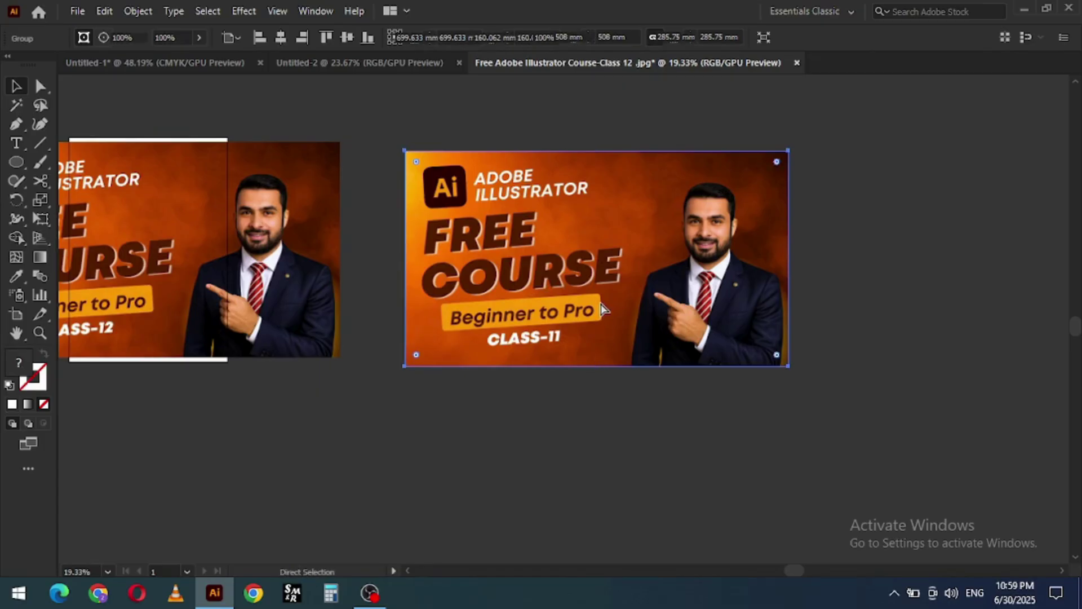
Undo the transparency flattening and the placement of the Class 11 image
key(ctrl+z)
key(ctrl+minus)
click(580, 348)
drag(566, 299, 566, 298)
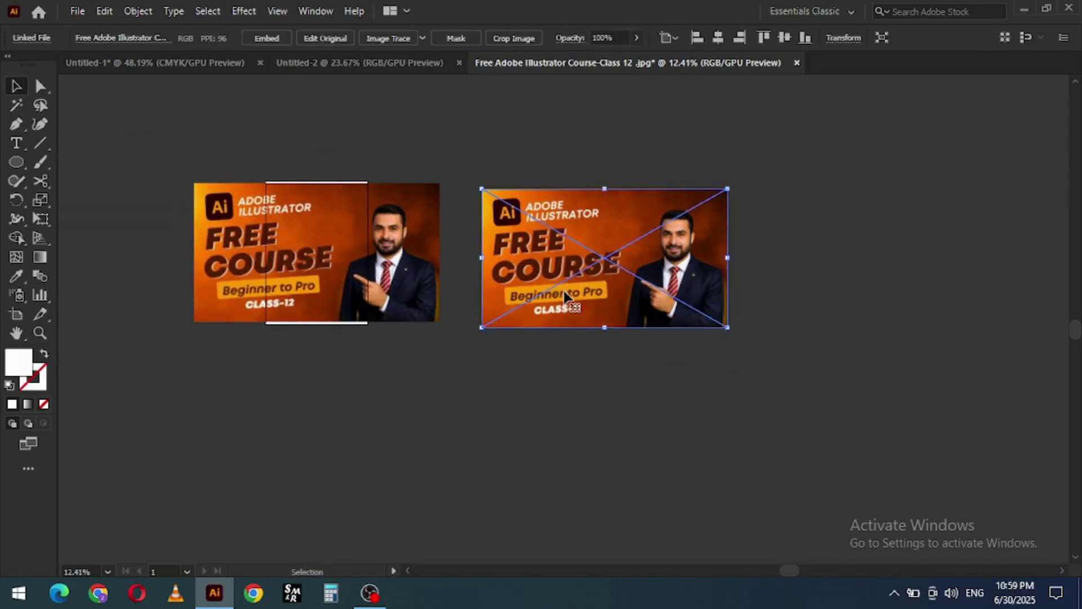
key(ctrl+z)
Look over the Export for Screens settings for the selected Class 12 image and cancel
click(79, 12)
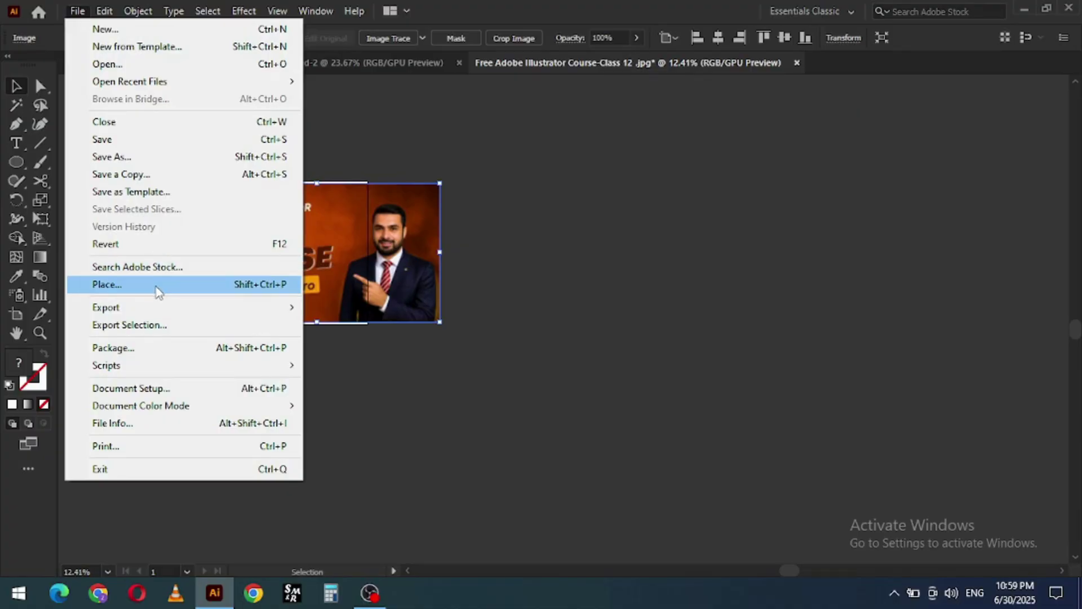
mouse_move(150, 309)
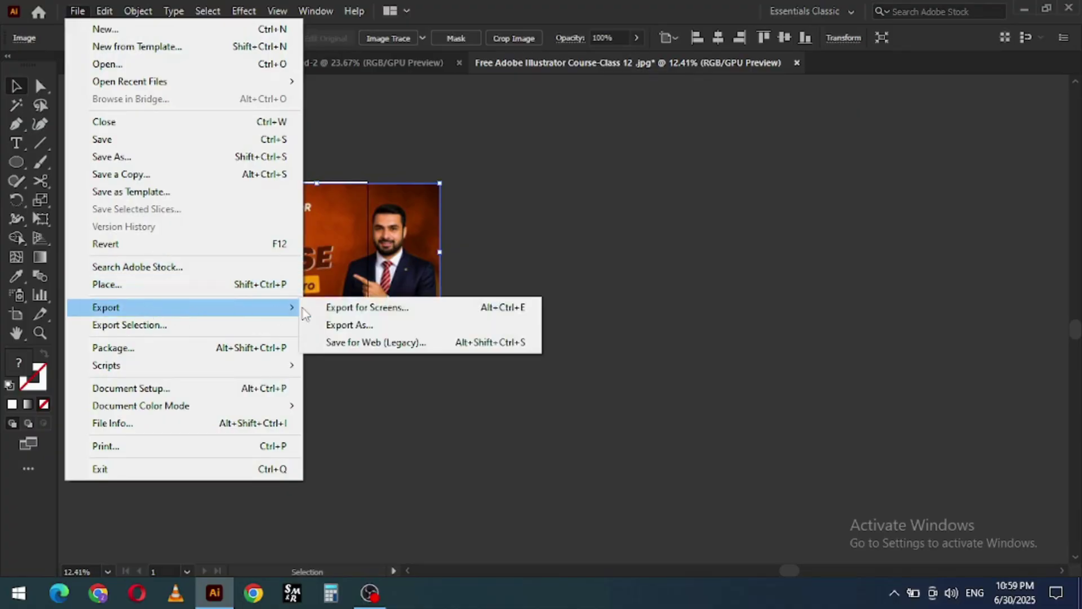
click(350, 309)
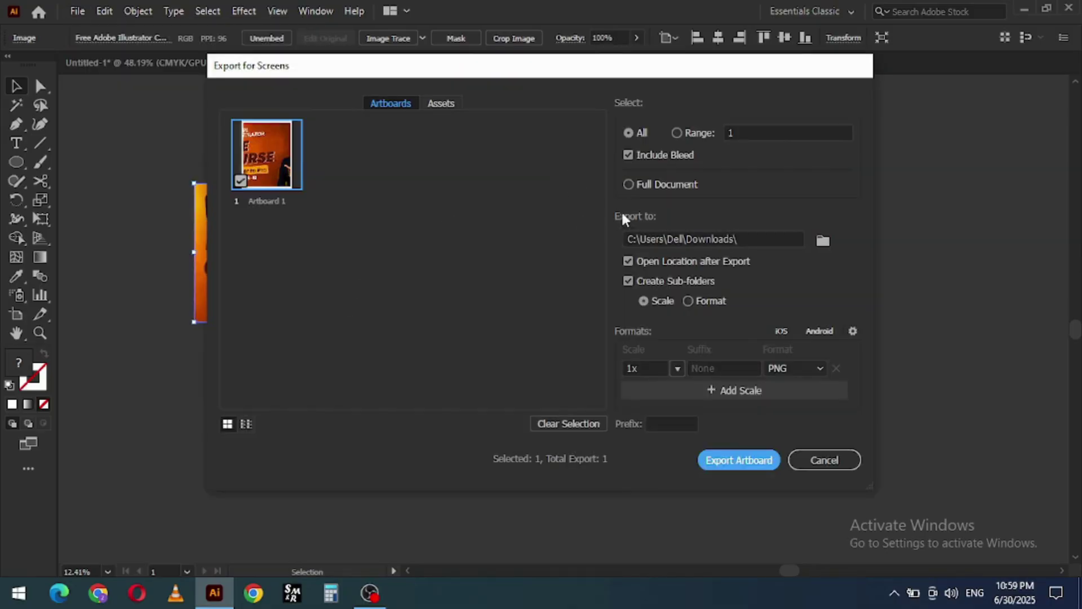
click(824, 459)
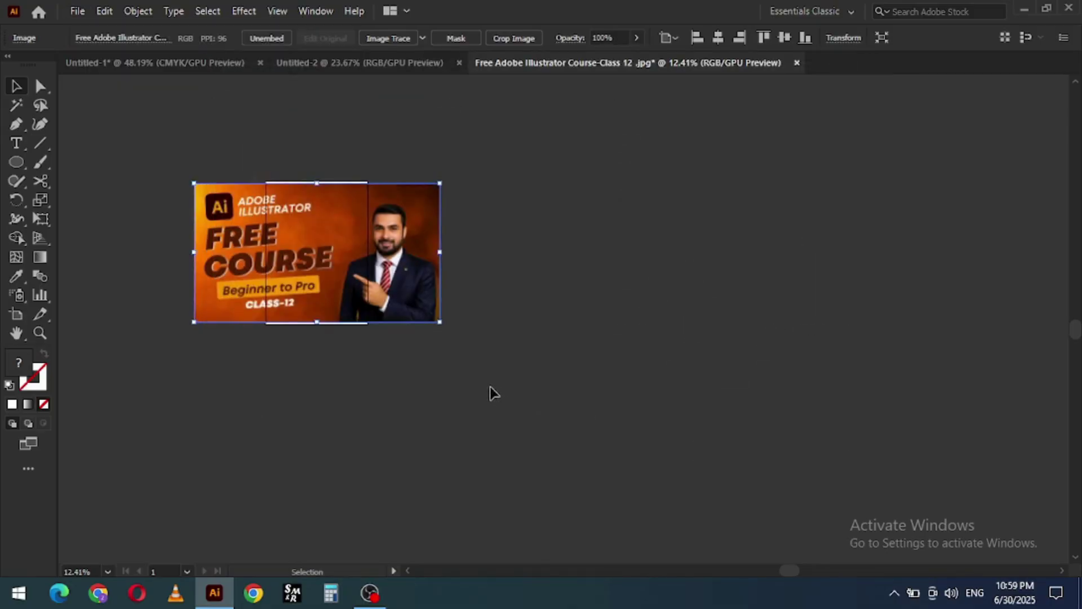
Deselect the image, examine the file formats offered by Export for Screens, and cancel without exporting
click(371, 341)
click(82, 10)
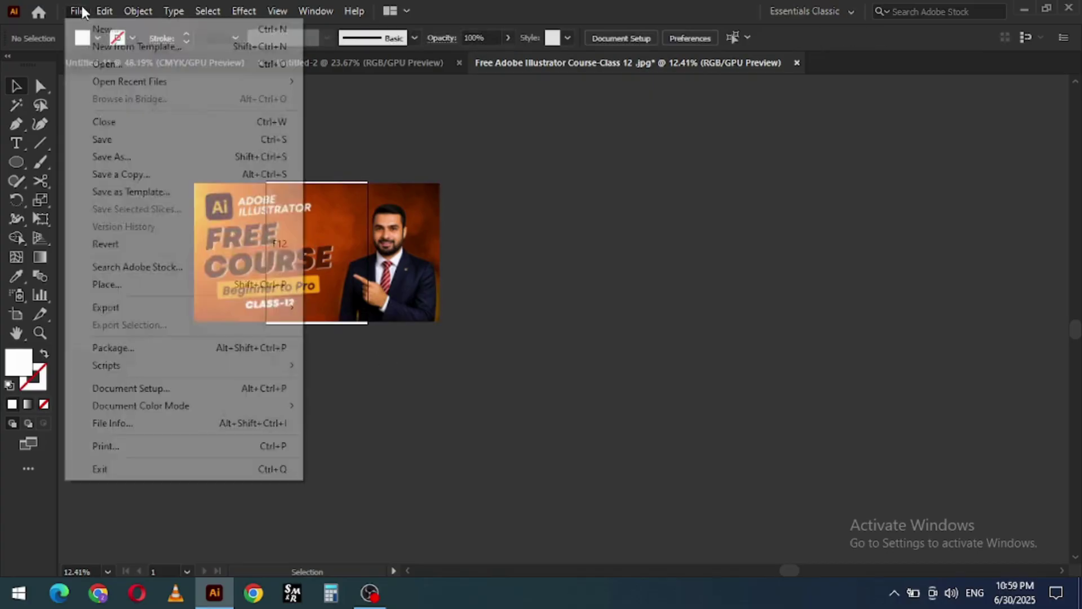
mouse_move(145, 308)
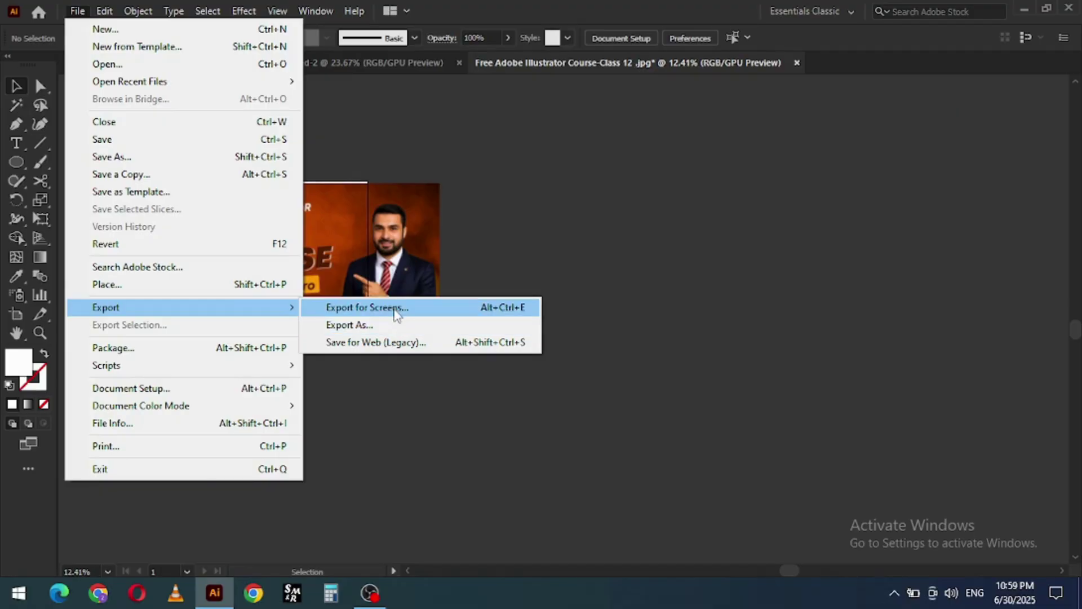
click(394, 312)
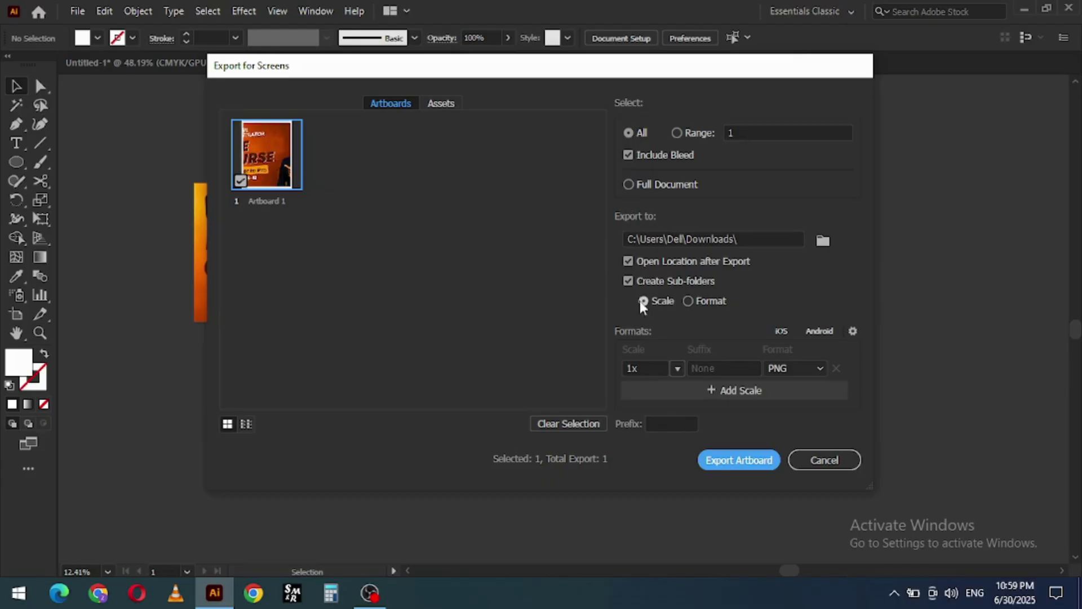
click(805, 368)
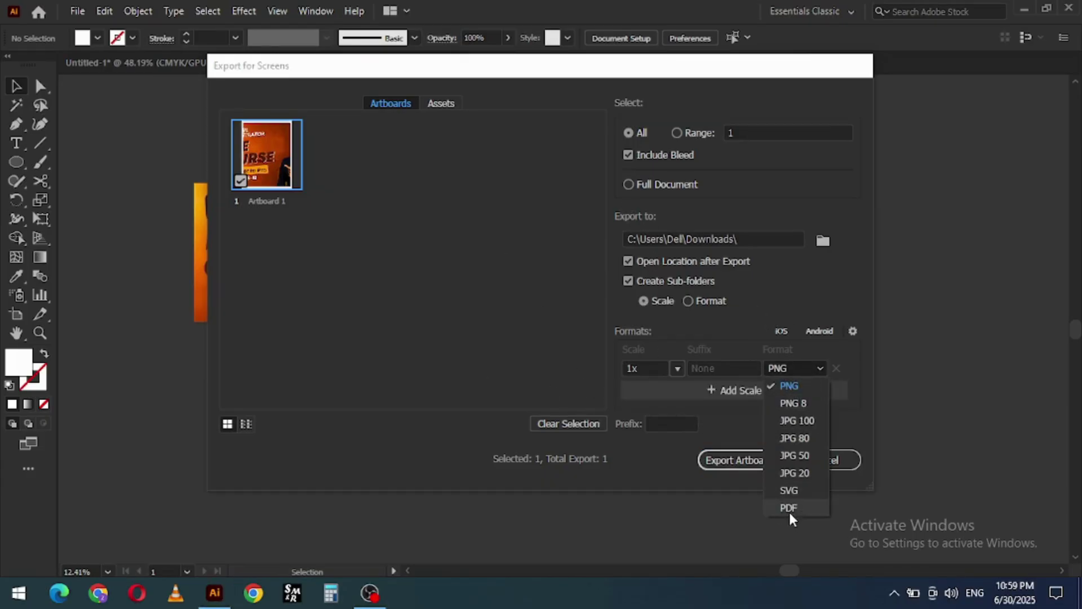
click(866, 490)
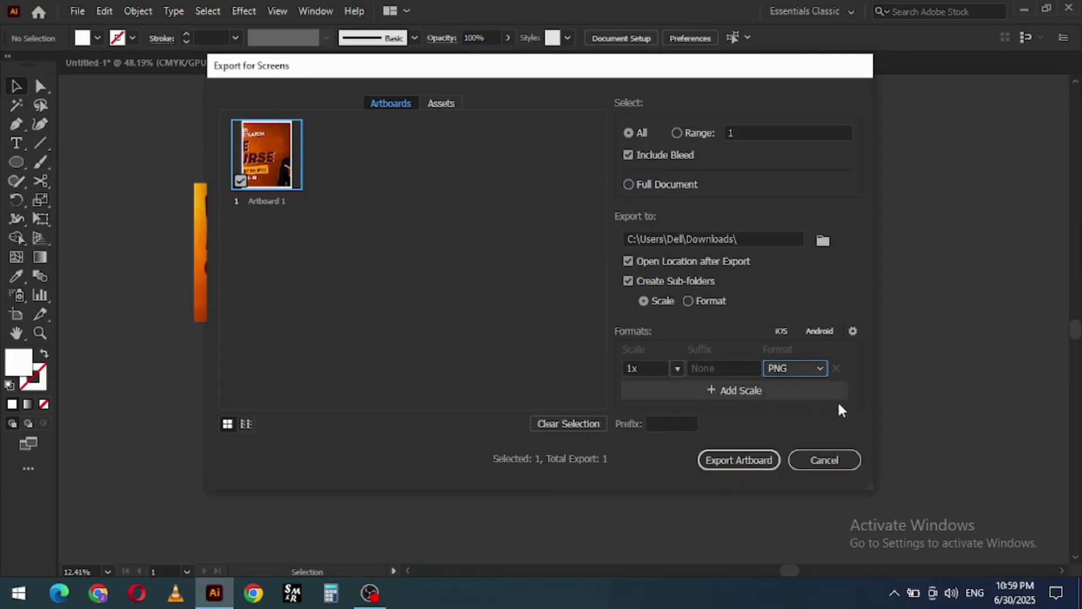
click(824, 459)
Examine the file types offered by Export As and close the dialog without exporting
click(77, 11)
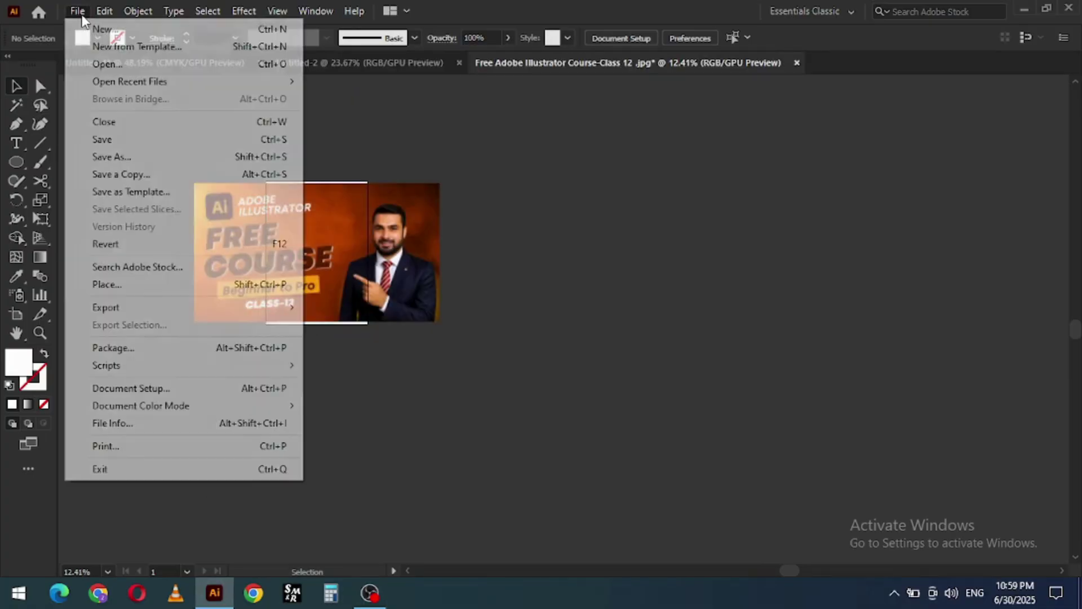
mouse_move(141, 309)
click(393, 331)
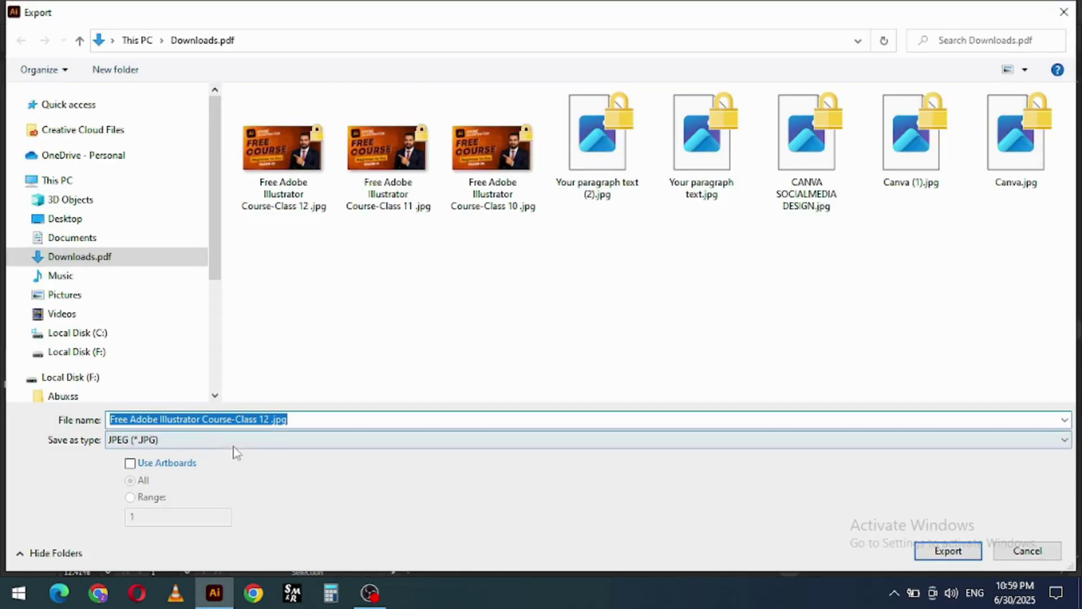
click(242, 442)
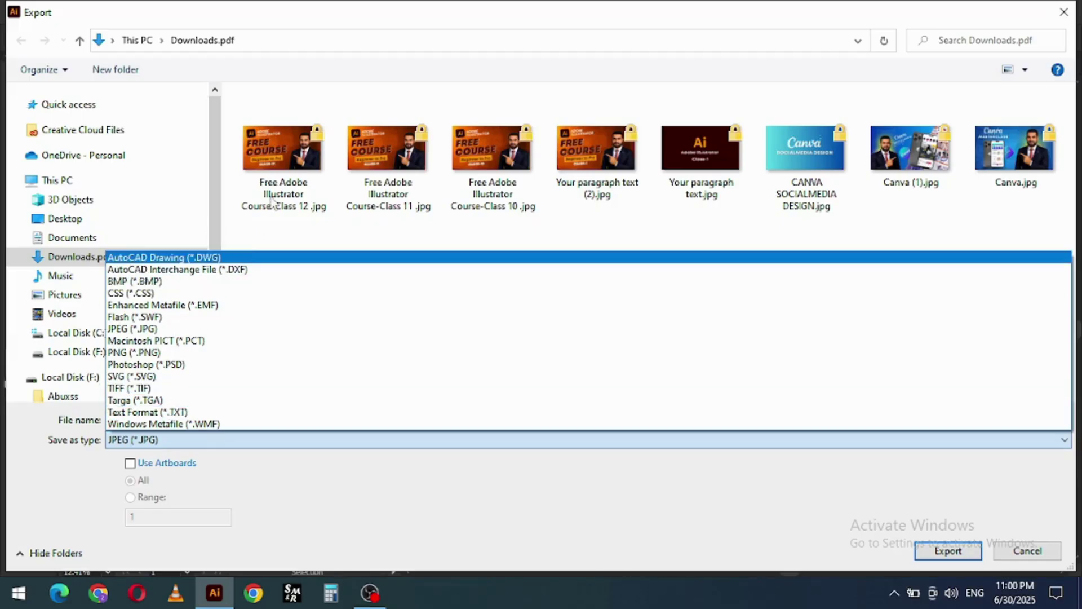
click(271, 224)
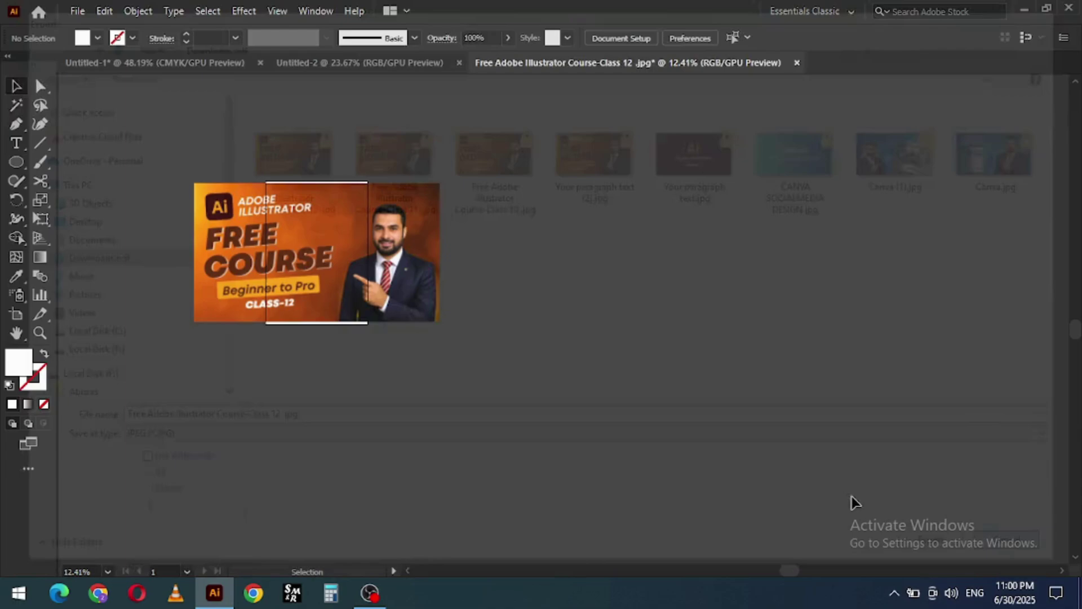
click(948, 551)
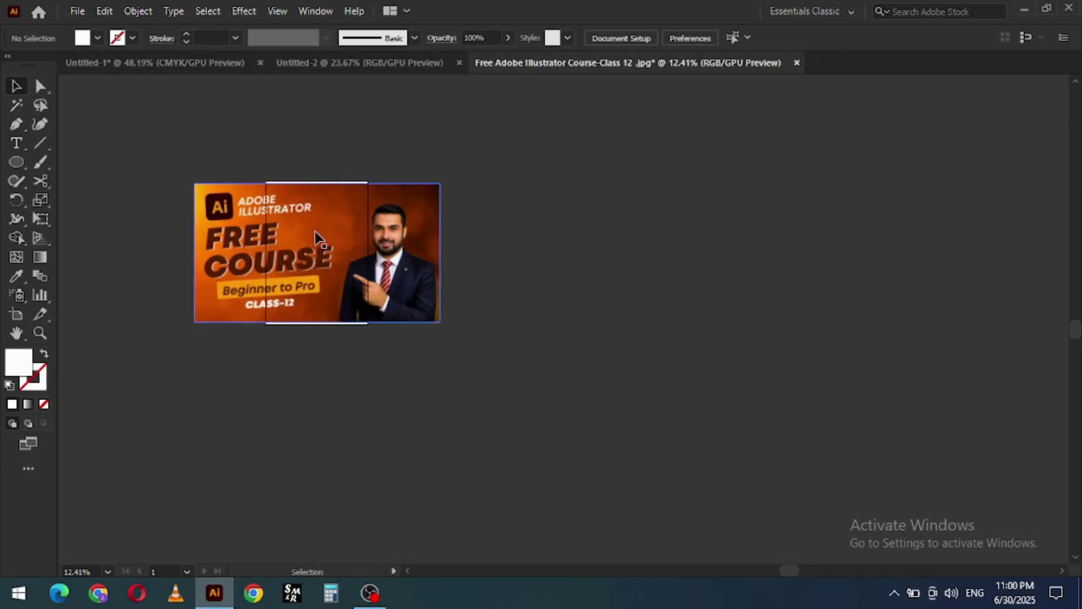
Look over the Save for Web (Legacy) preview and settings, and cancel without saving
click(79, 13)
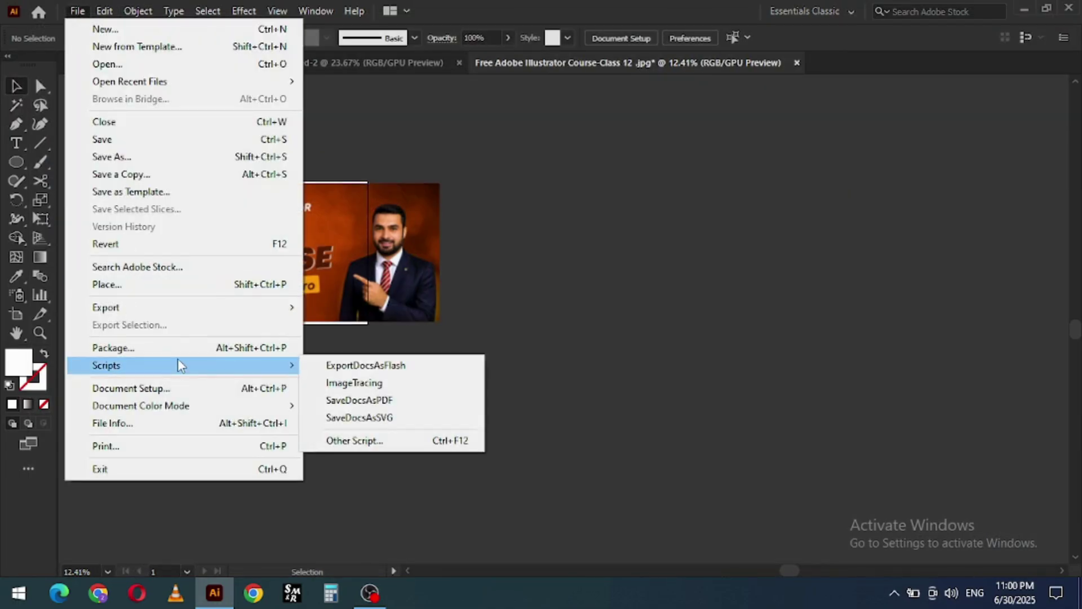
mouse_move(203, 310)
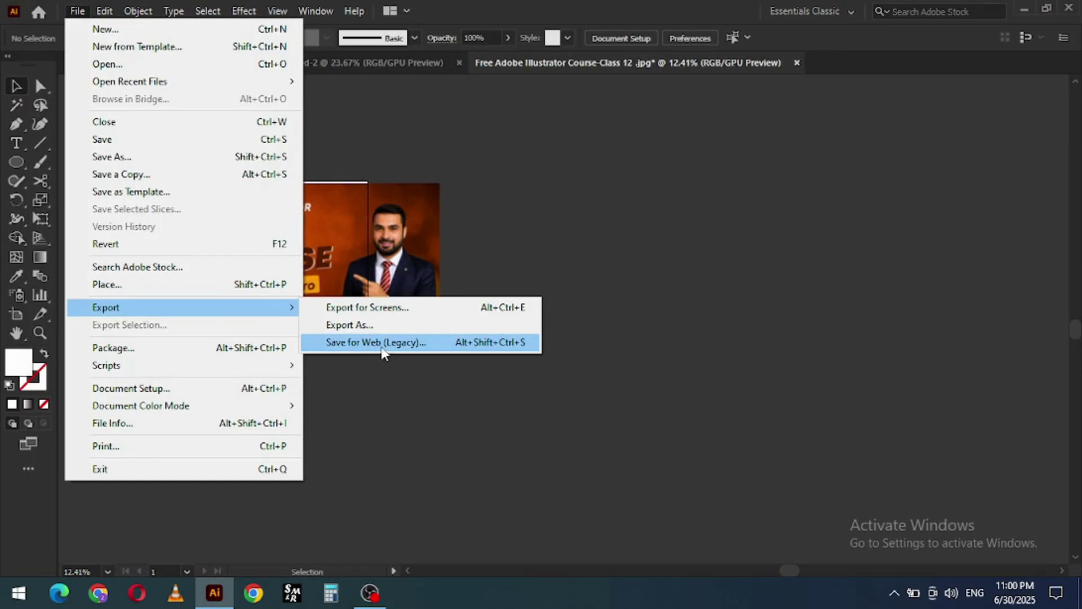
click(398, 344)
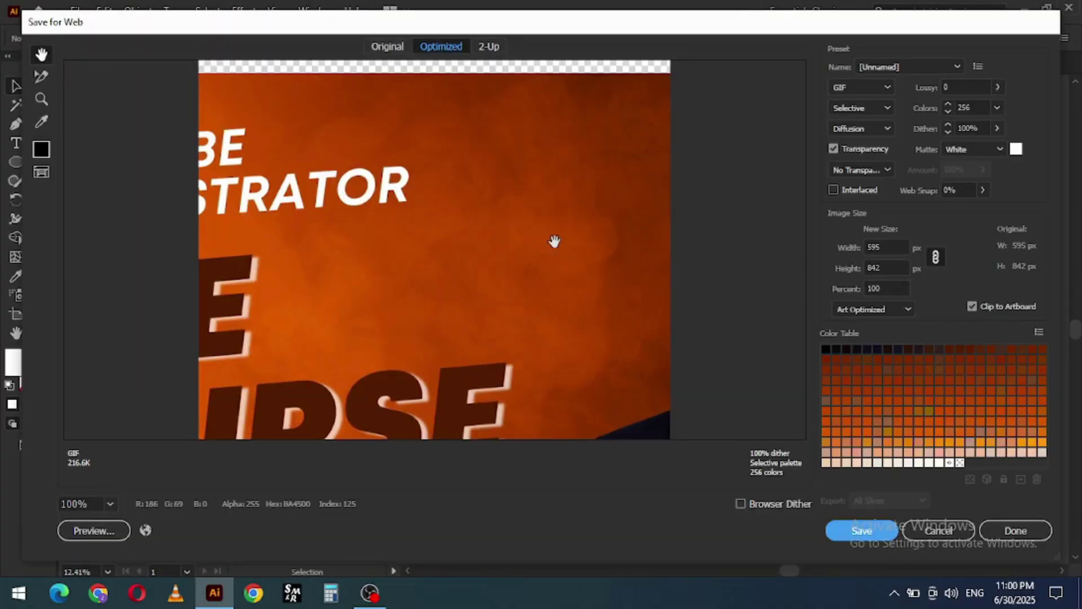
drag(553, 242, 498, 197)
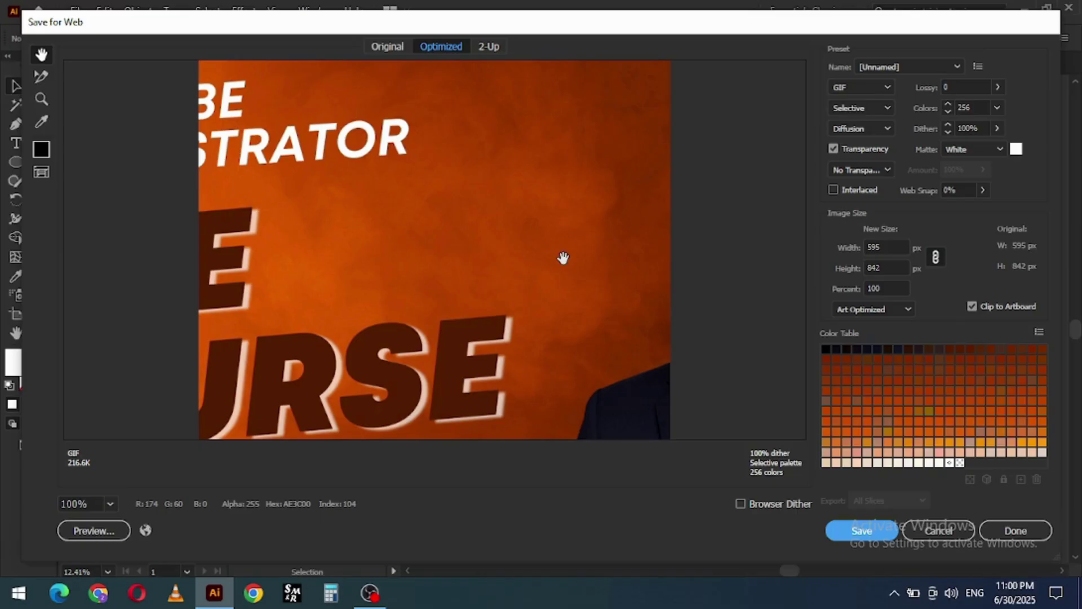
click(938, 531)
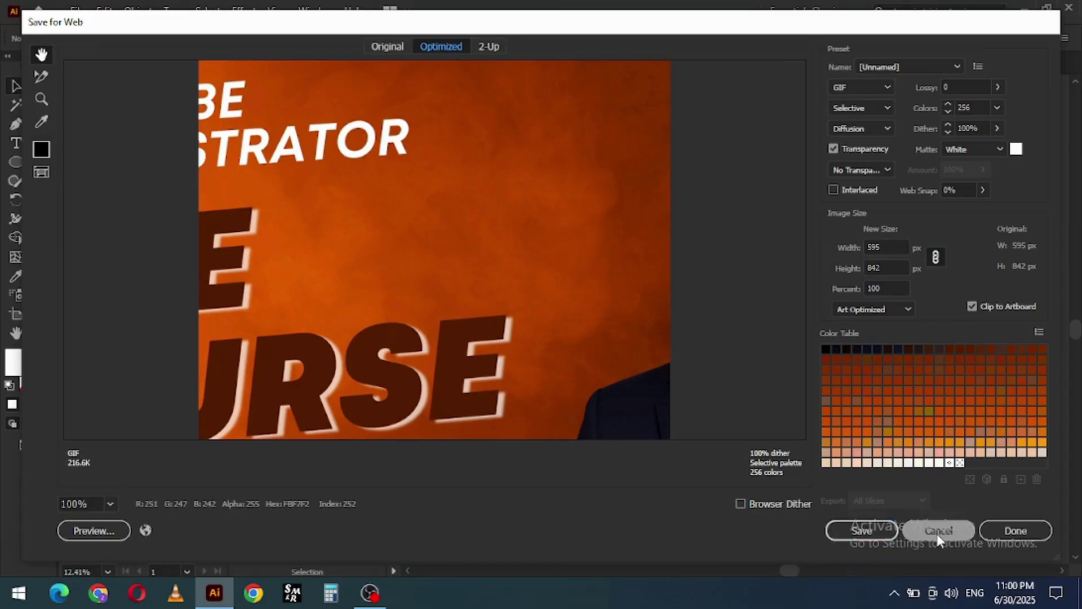
Look over the Export Selection settings for the selected Class 12 image, cancel, and close the Asset Export panel
click(78, 11)
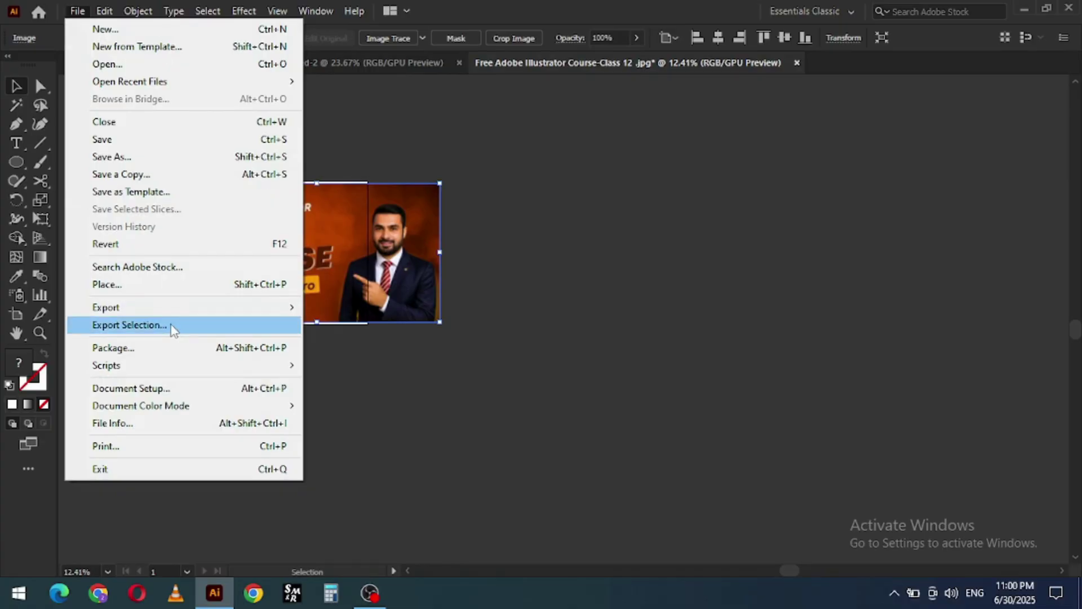
click(180, 328)
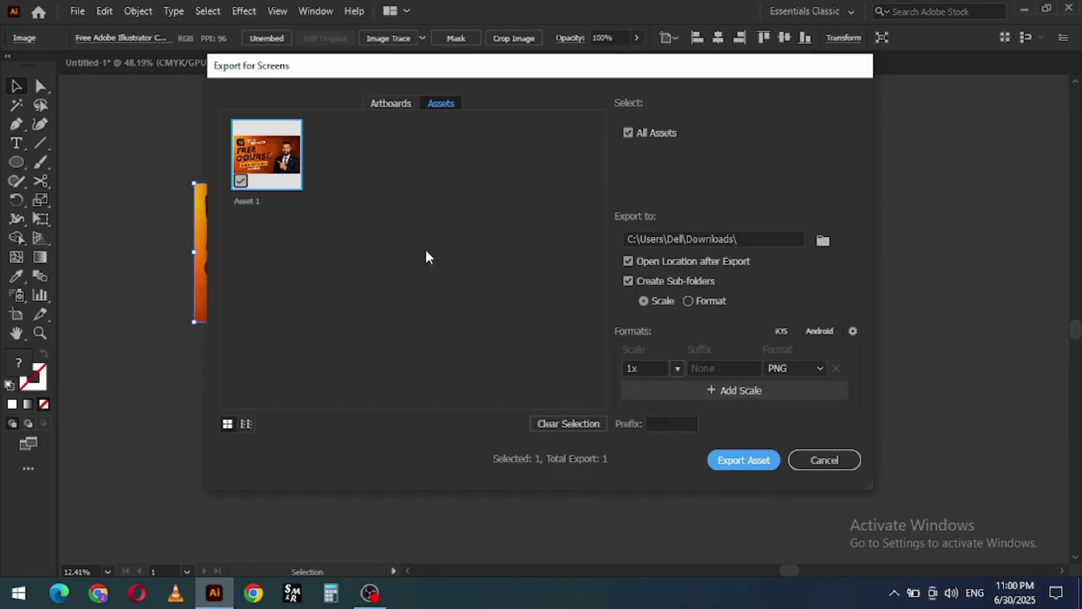
key(Escape)
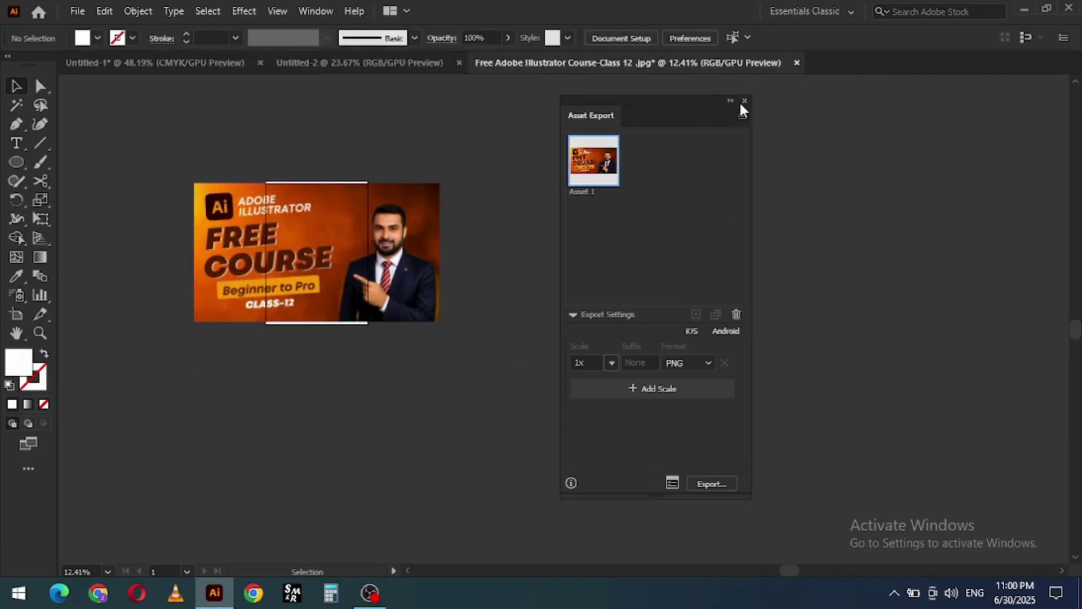
click(744, 100)
Scale the Class 12 image down proportionally so it fits within the artboard's width
click(370, 244)
scroll(370, 244, up, 3)
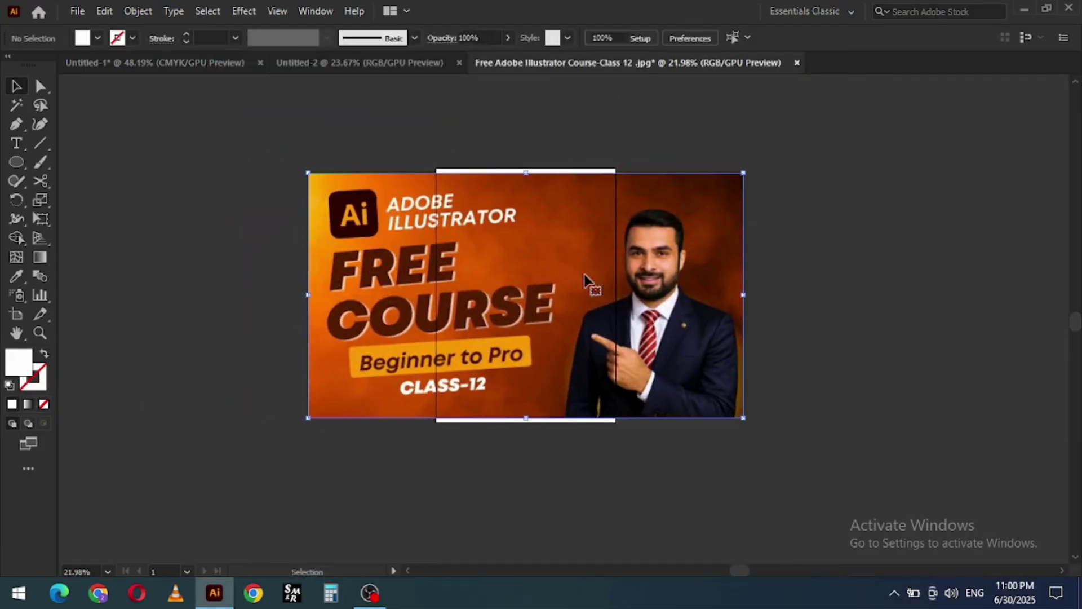
drag(743, 418, 578, 324)
drag(534, 282, 573, 300)
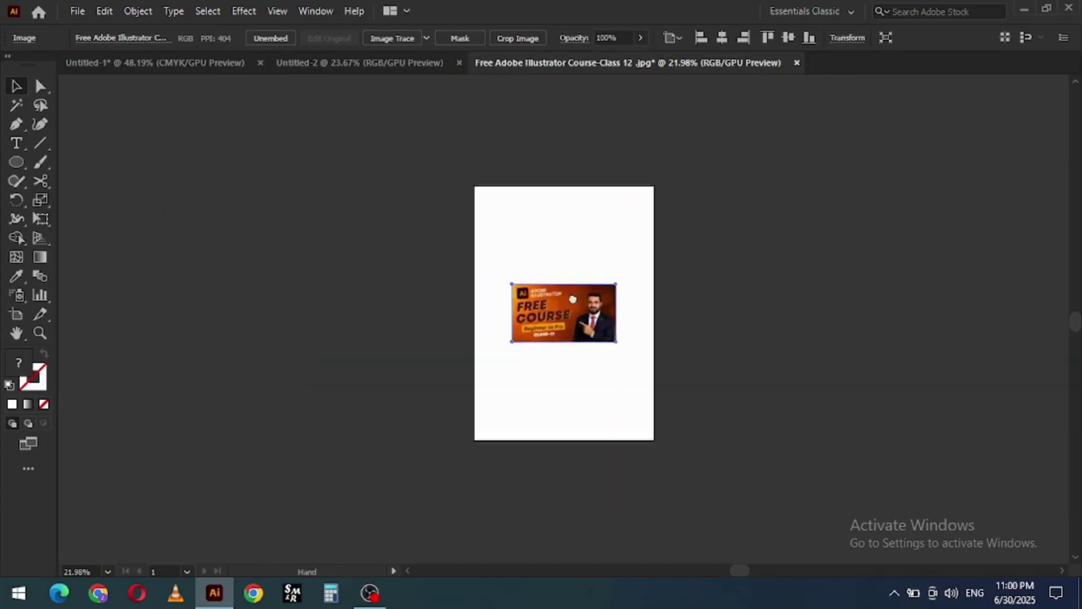
Move the image near the artboard's upper-left corner and make two evenly spaced copies stepping diagonally down the page
scroll(572, 299, up, 4)
scroll(573, 300, down, 5)
drag(584, 364, 563, 333)
key(ctrl+d)
scroll(686, 353, down, 2)
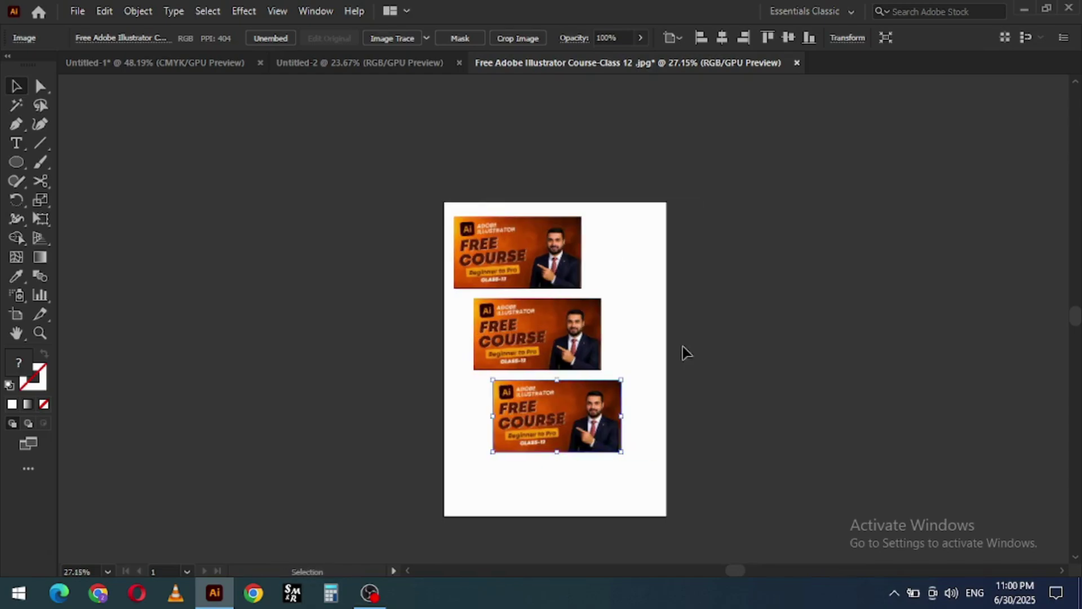
Select only the middle image, examine its Export Selection settings, cancel without exporting, and clear the selection
click(686, 352)
scroll(687, 352, up, 2)
click(493, 326)
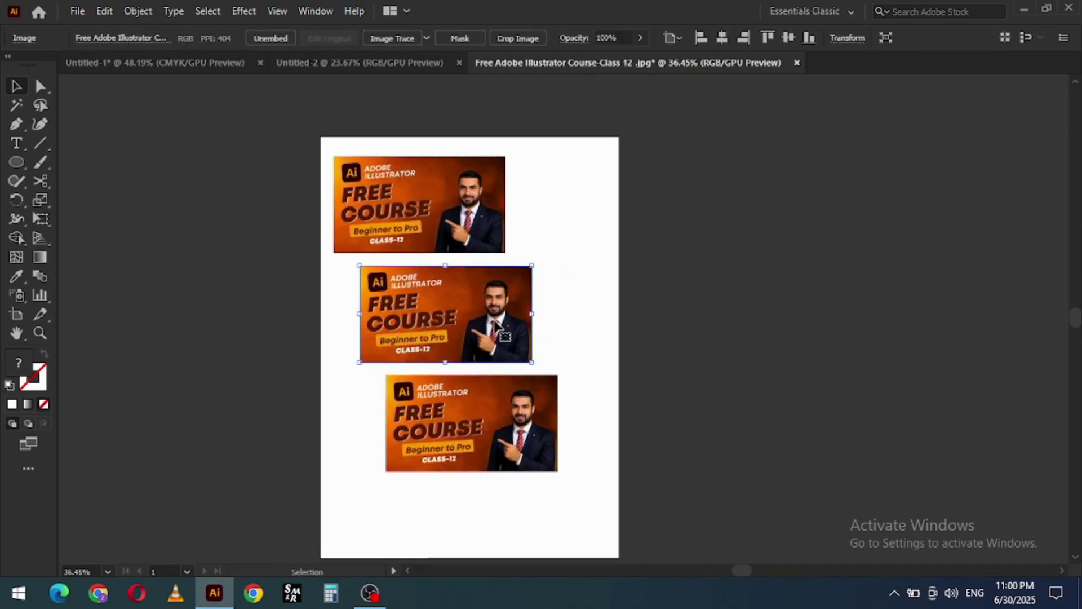
click(79, 12)
click(144, 326)
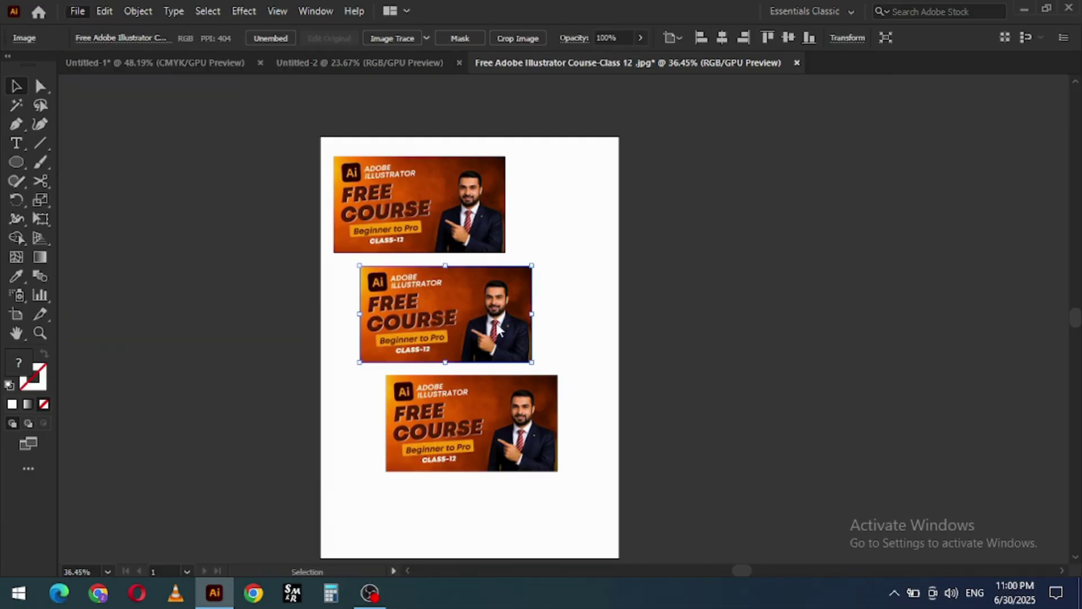
drag(395, 75, 730, 88)
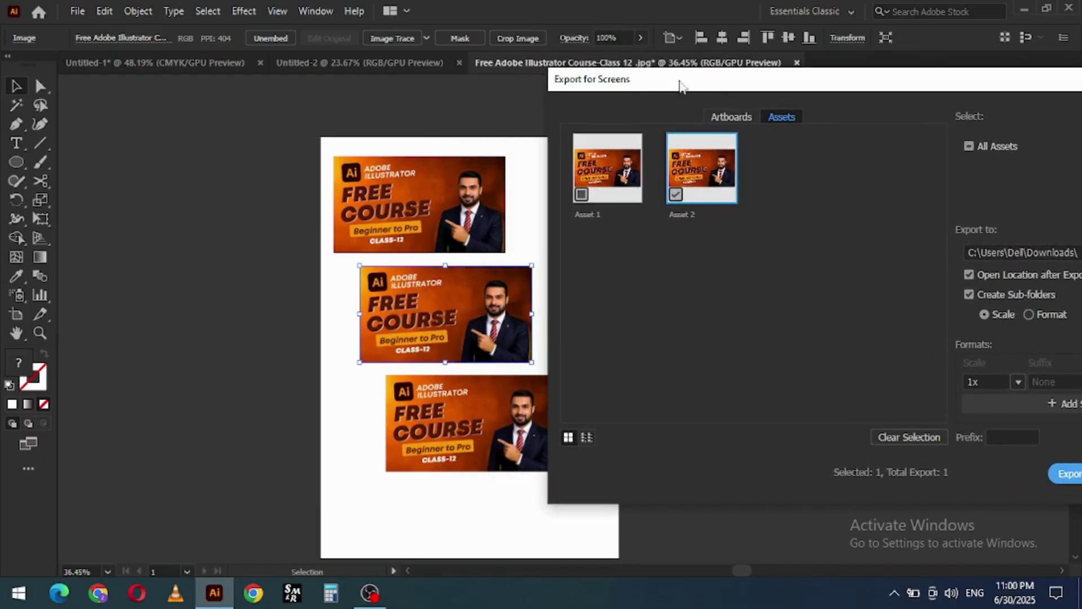
drag(679, 84, 386, 90)
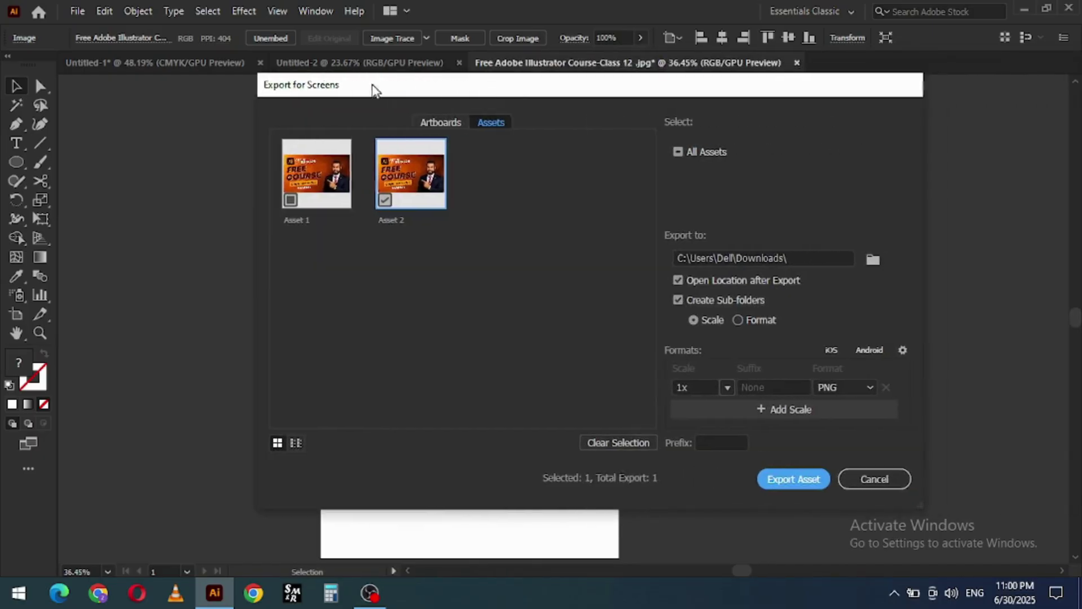
click(844, 389)
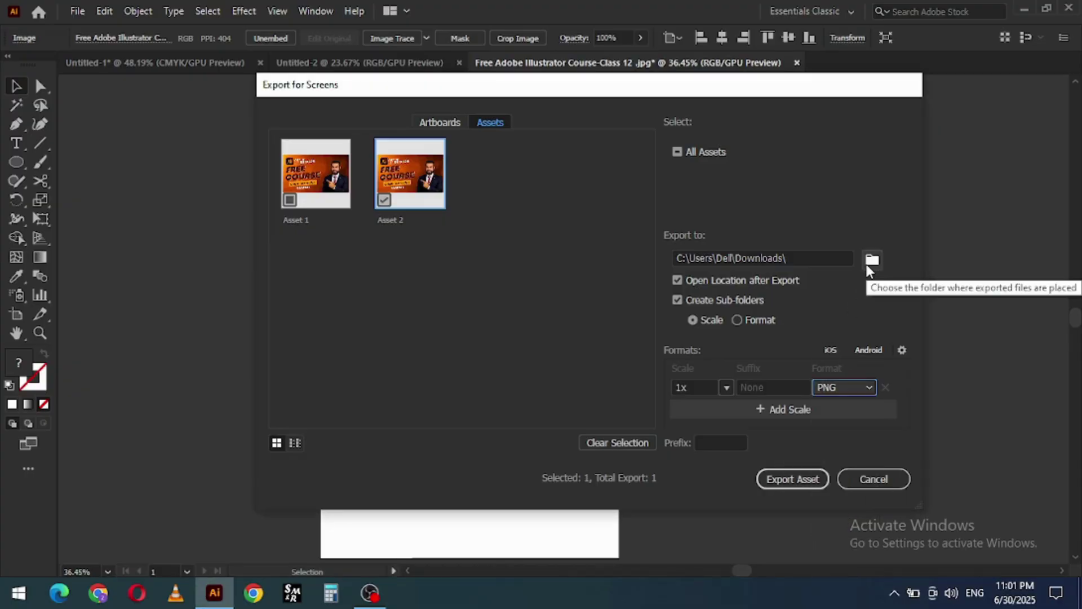
click(874, 482)
click(661, 403)
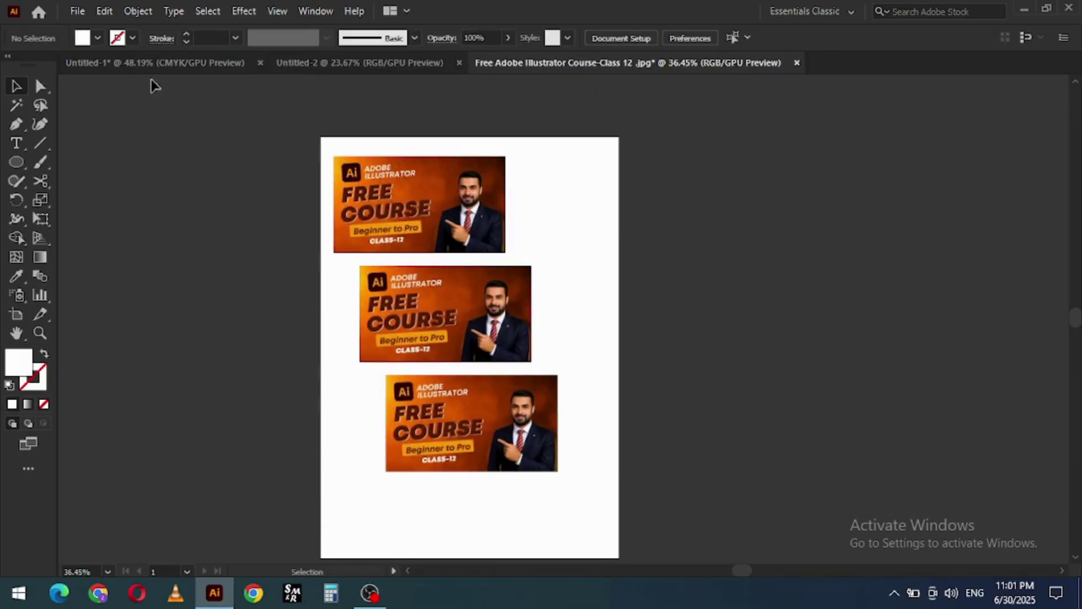
Look over the available scripts, and open Document Setup to examine the measurement units it offers
click(78, 12)
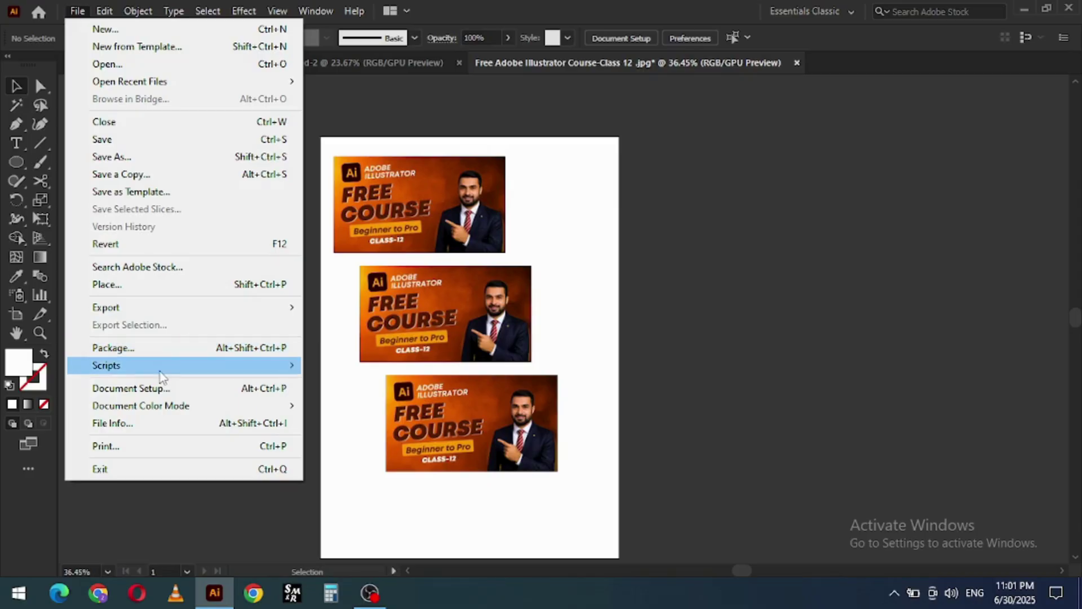
mouse_move(166, 370)
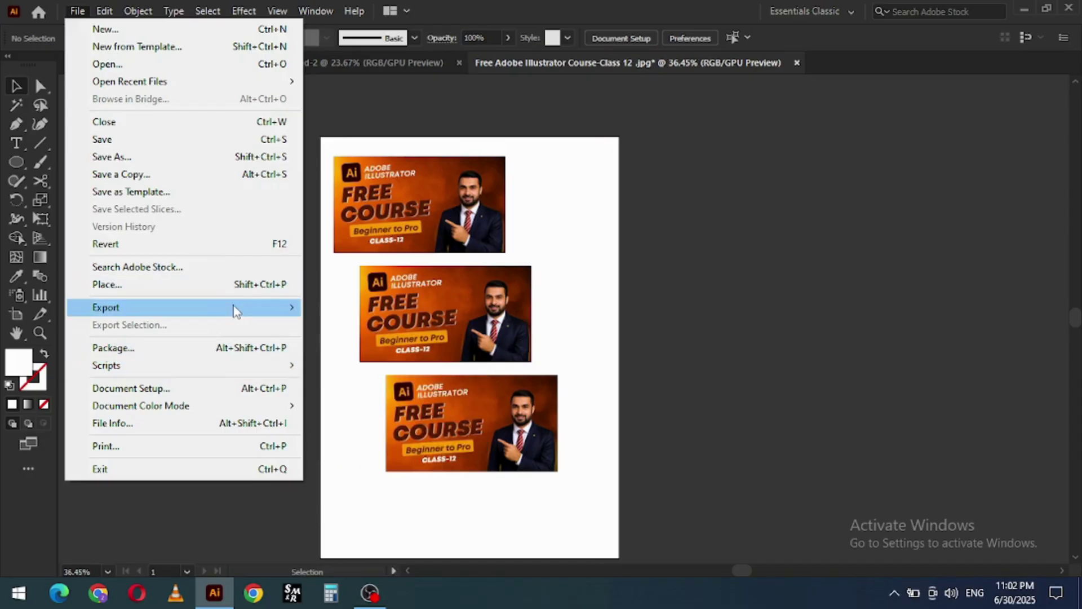
mouse_move(273, 366)
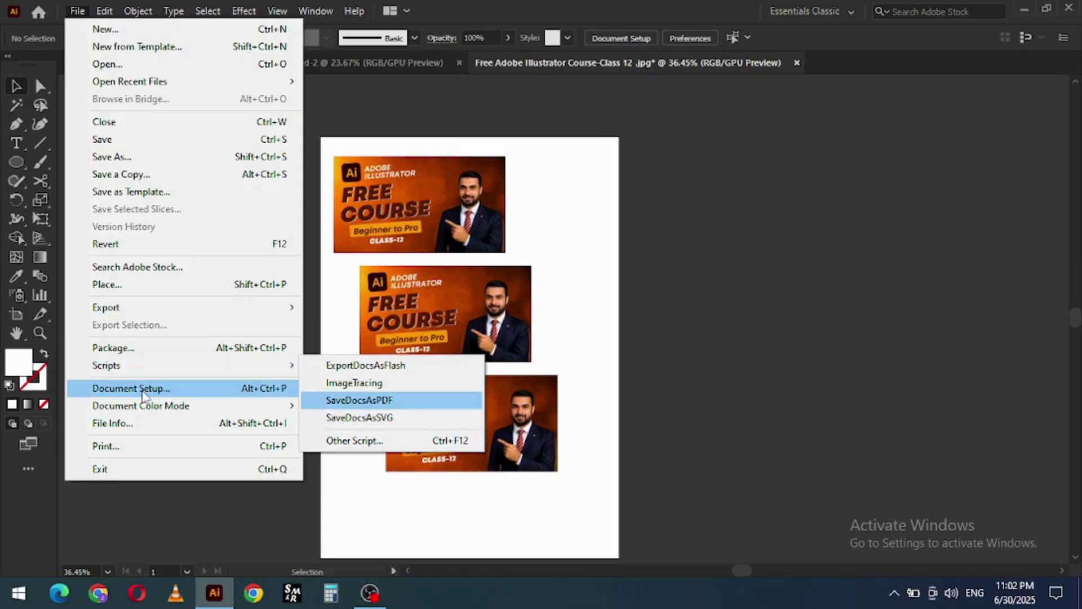
click(214, 390)
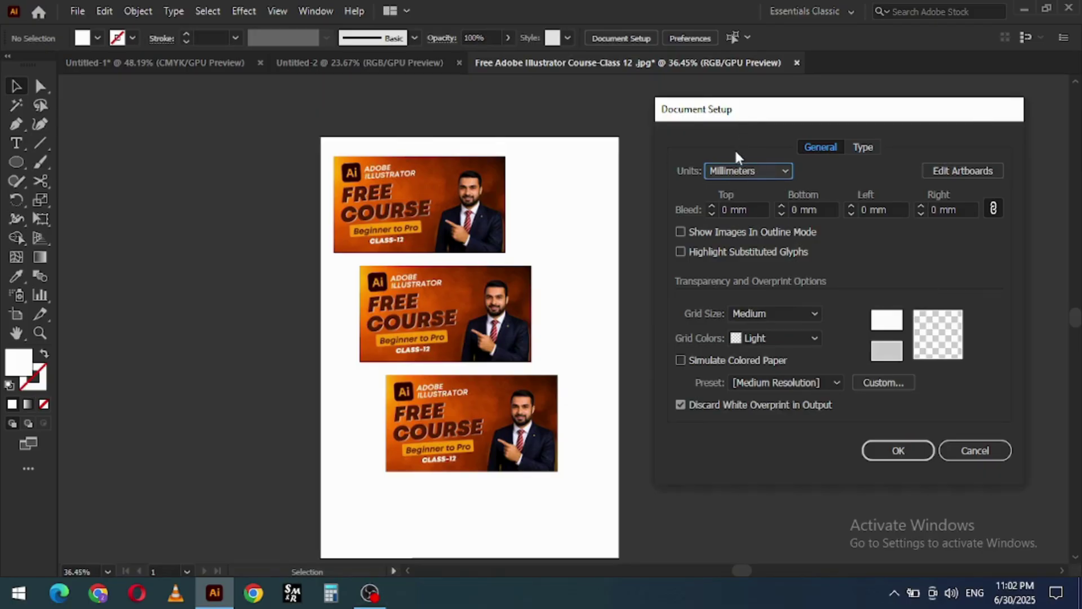
click(741, 170)
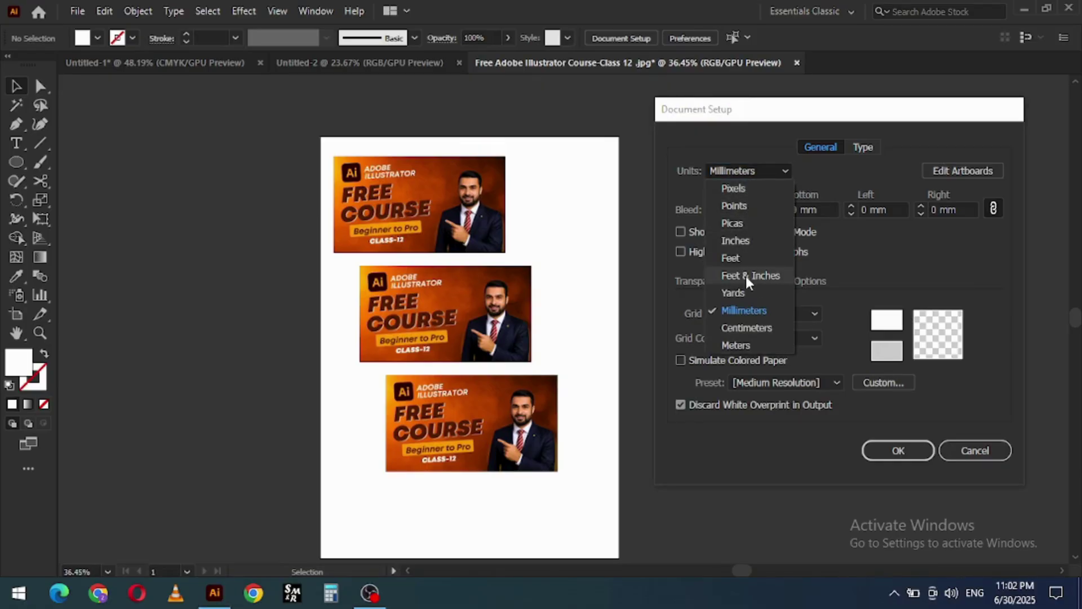
click(802, 201)
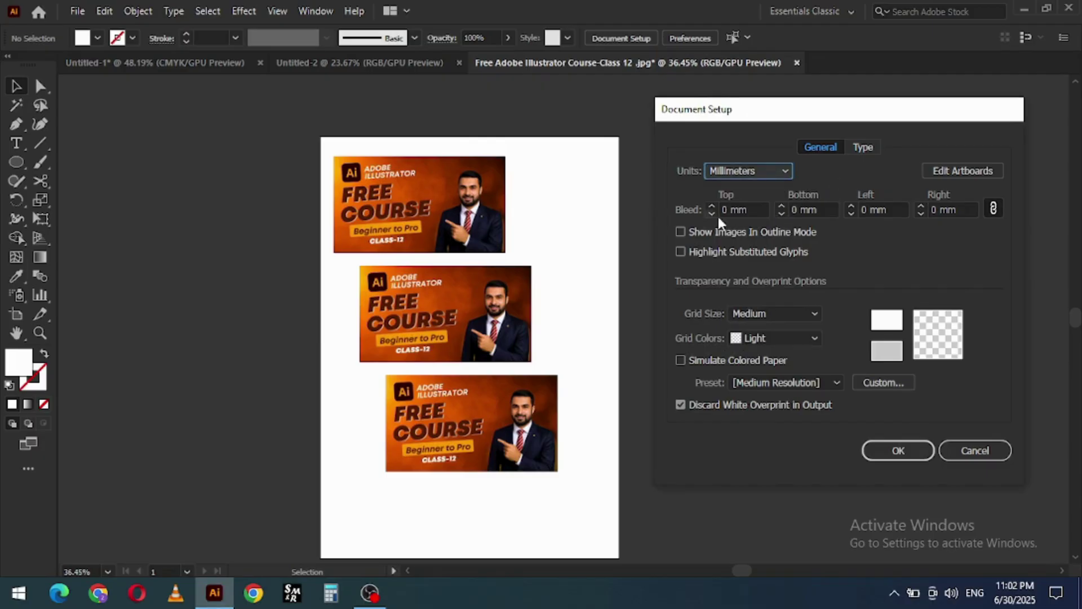
Set the document's linked bleed to 5 mm on all four sides
drag(752, 209, 697, 209)
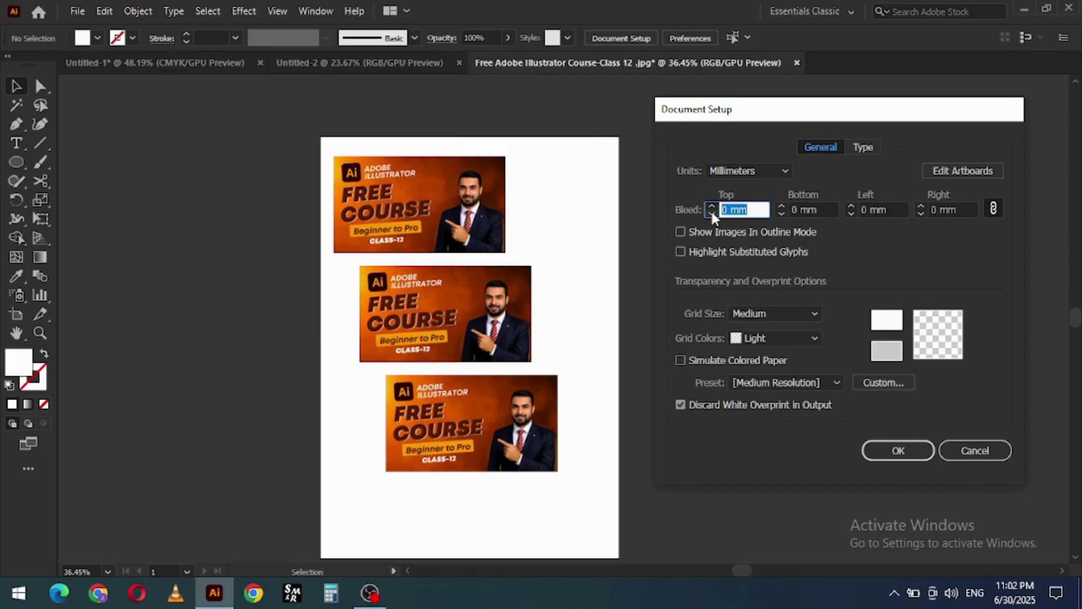
text(5)
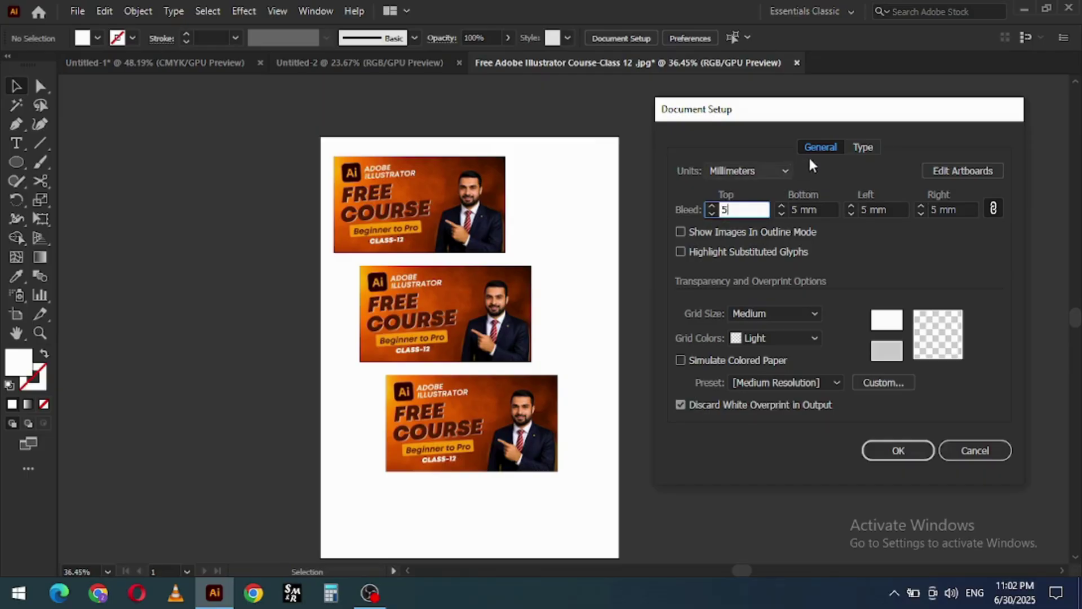
click(829, 213)
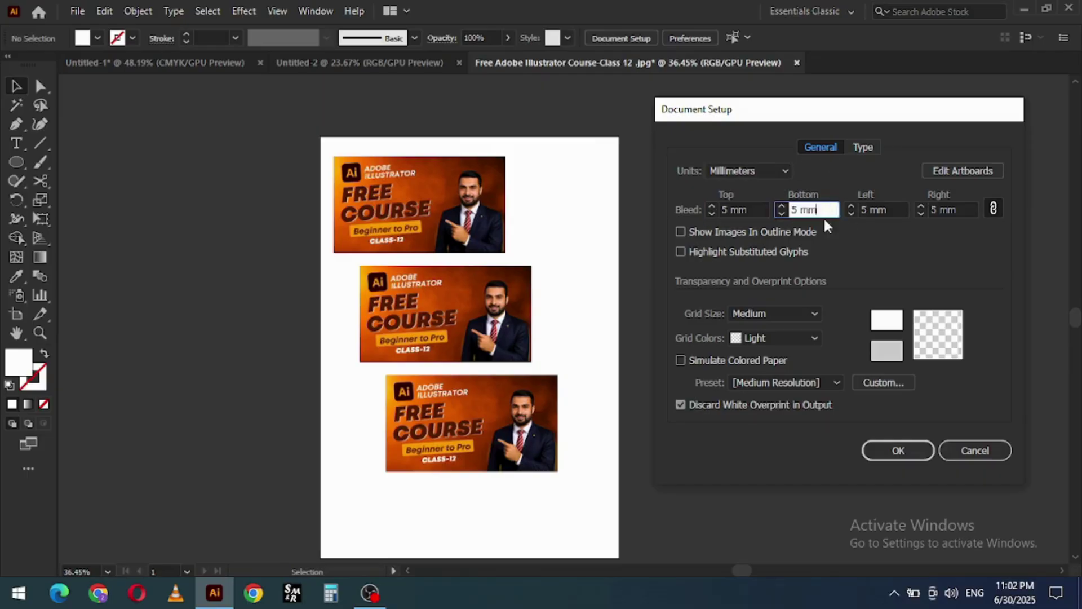
Unlink the bleed values and raise only the right bleed to 14 mm
click(992, 210)
click(938, 210)
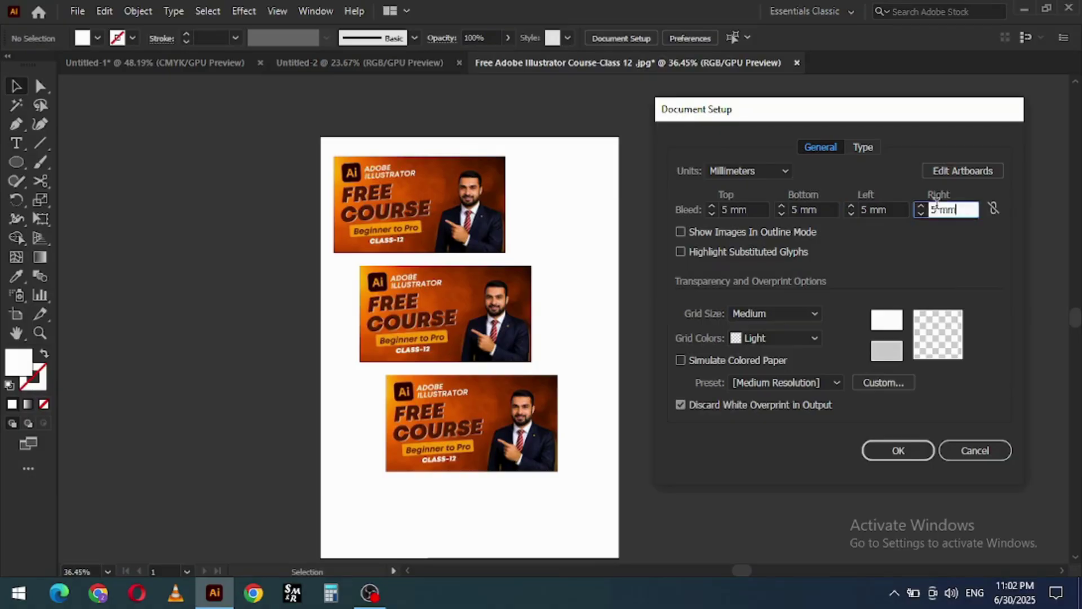
click(921, 207)
click(921, 206)
click(921, 206)
click(921, 206)
click(921, 207)
click(920, 206)
click(920, 206)
click(921, 206)
click(921, 207)
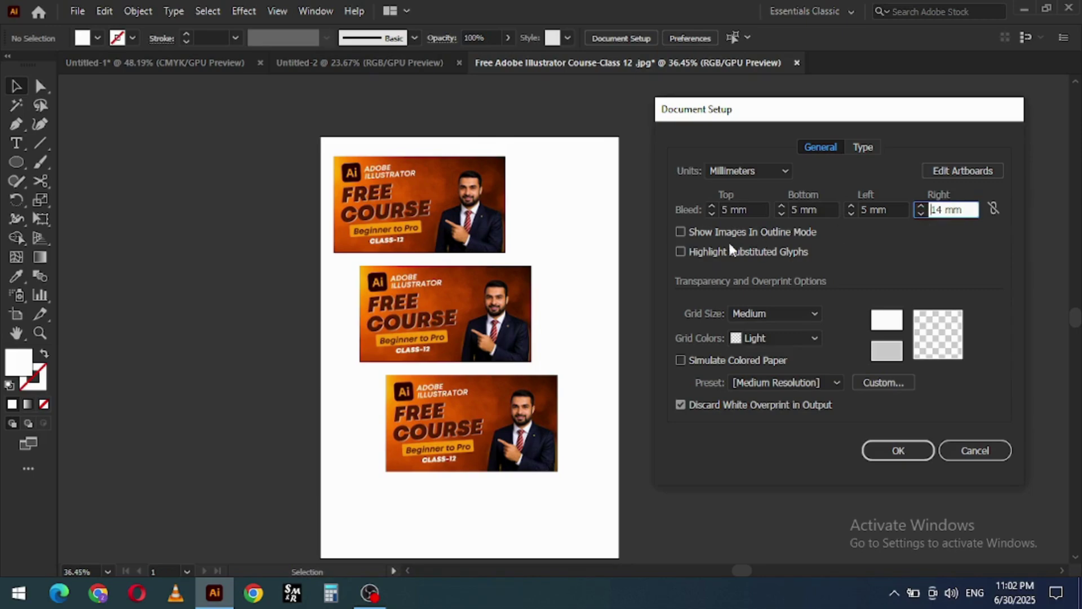
Enable Highlight Substituted Glyphs, look over the transparency grid sizes, and apply the Document Setup changes
click(680, 233)
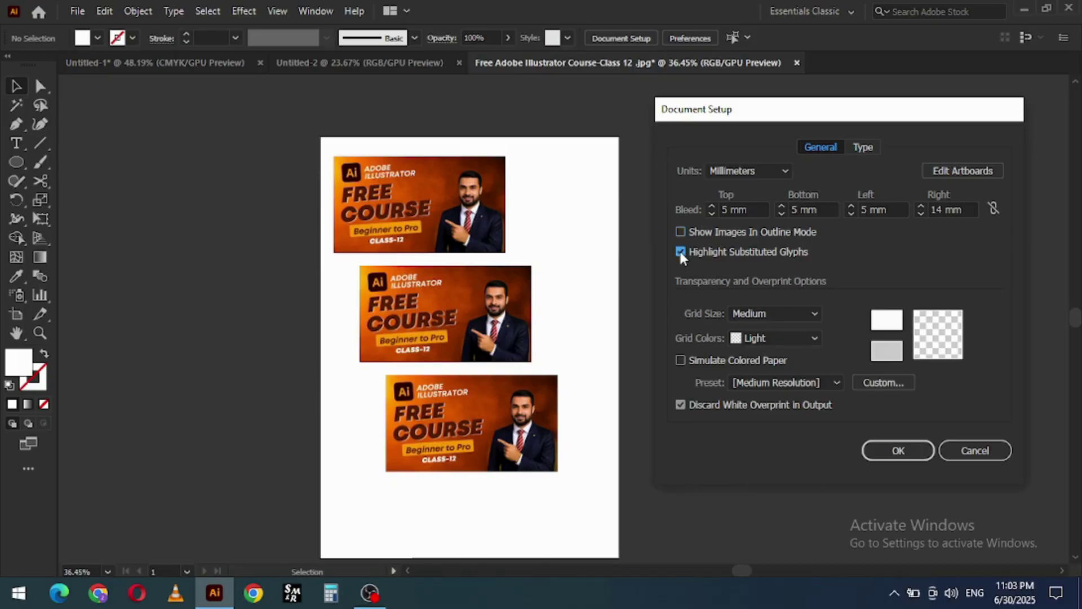
click(792, 317)
click(793, 317)
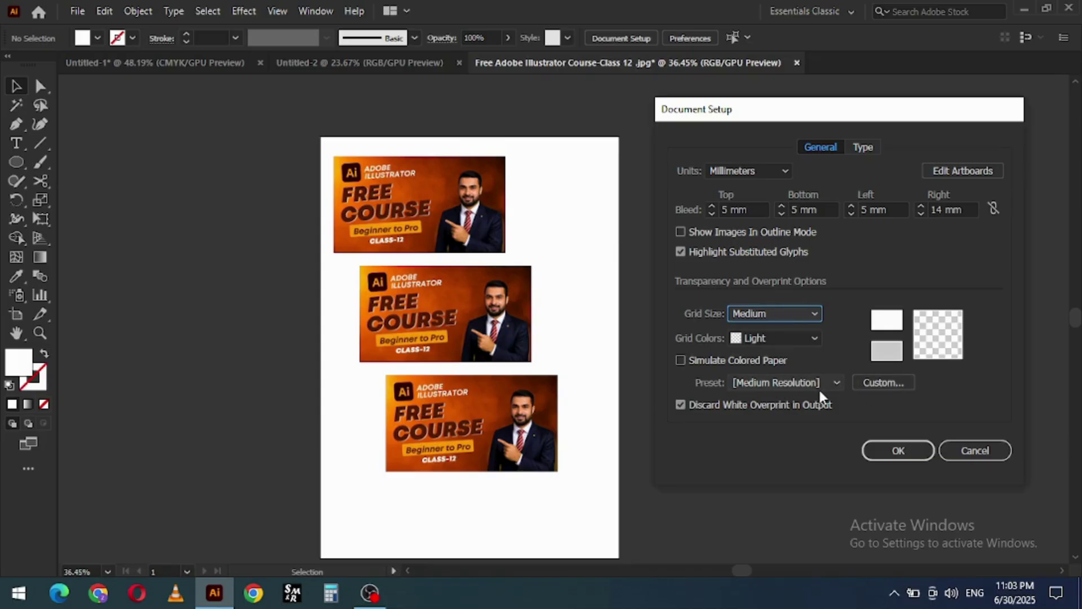
click(680, 360)
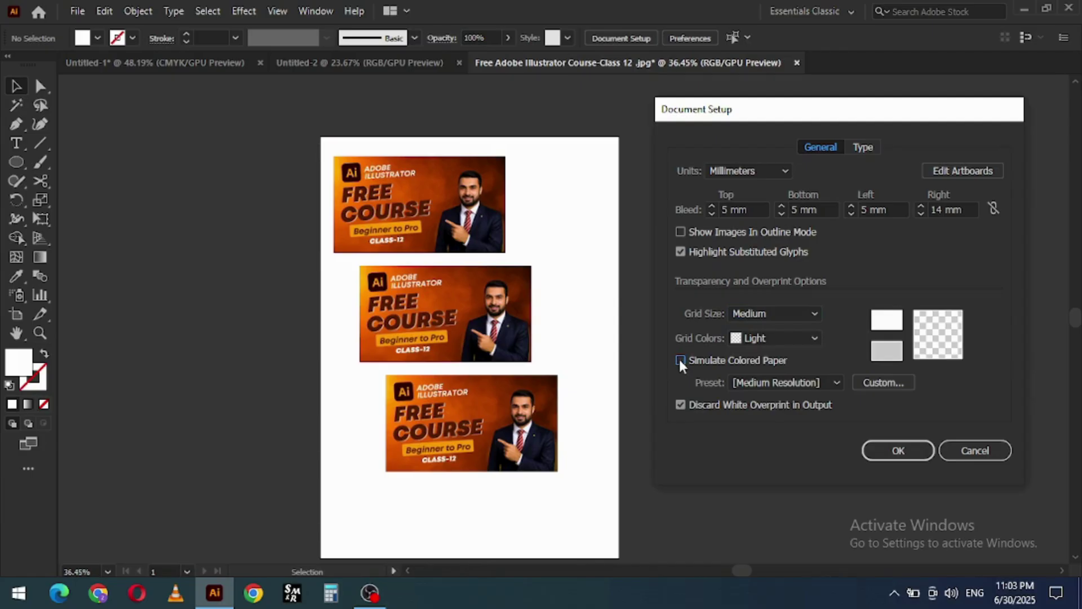
click(896, 450)
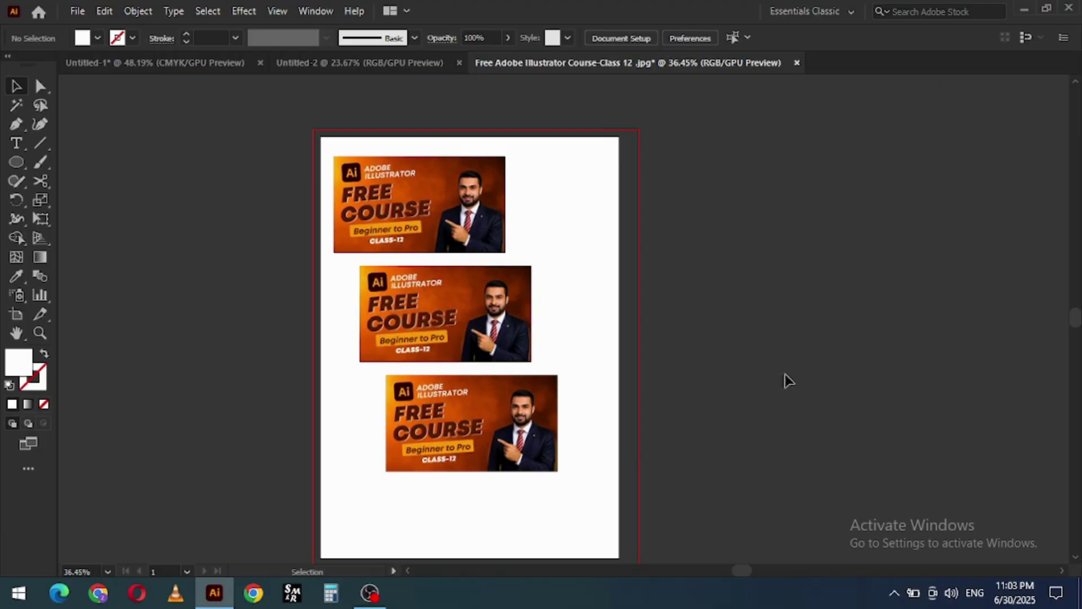